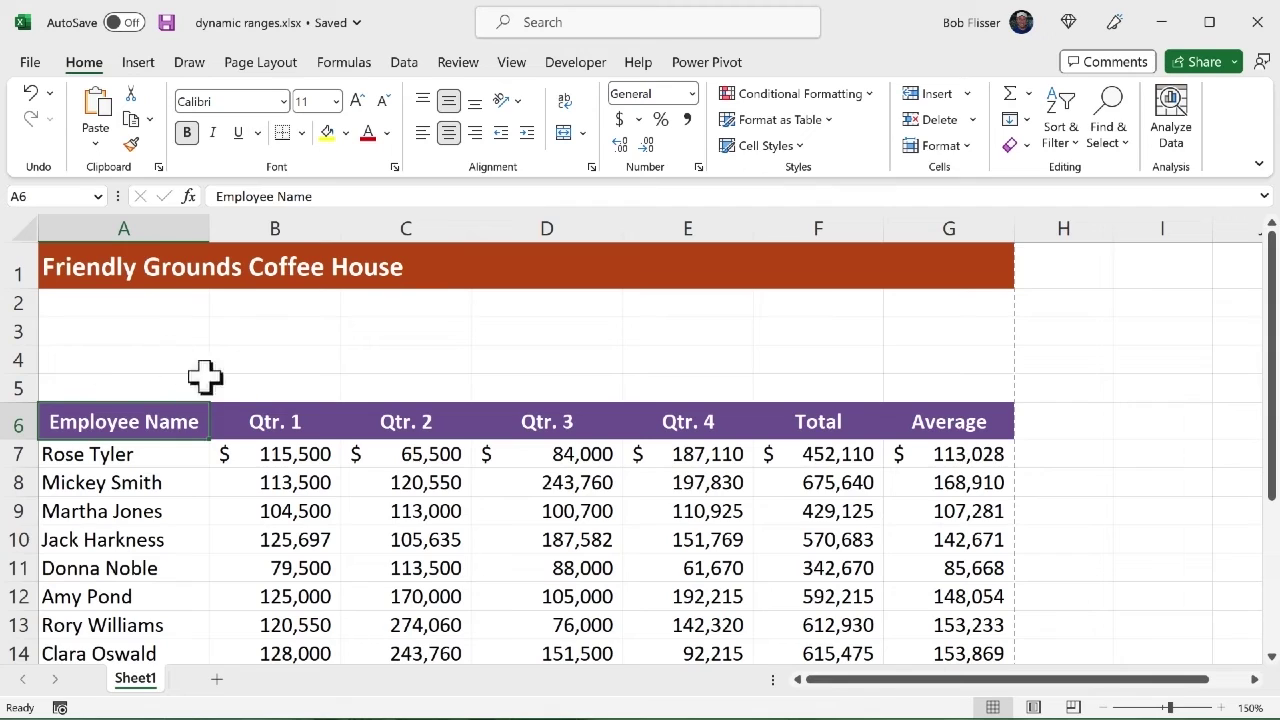
Step: Enter =OFFSET(A6,3,0,1,5) in A3 to pull the third employee's name and four quarterly values into A3:E3
click(139, 332)
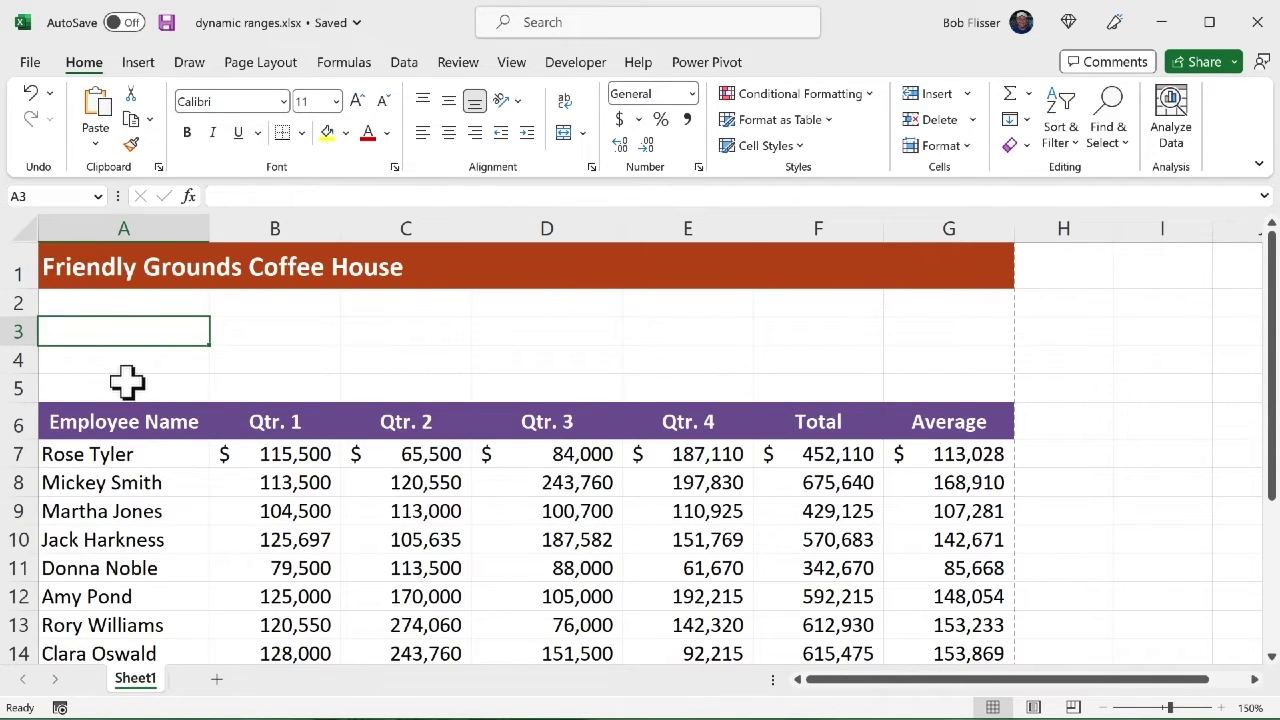
text(=off)
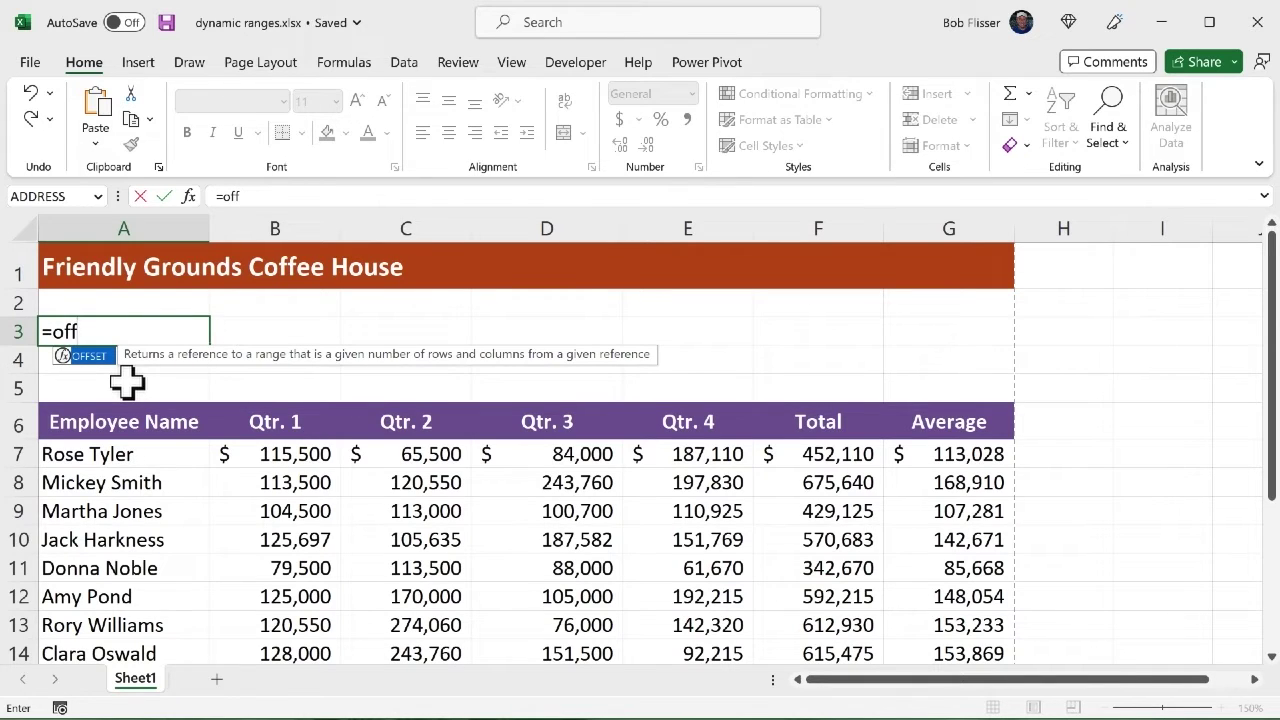
key(Tab)
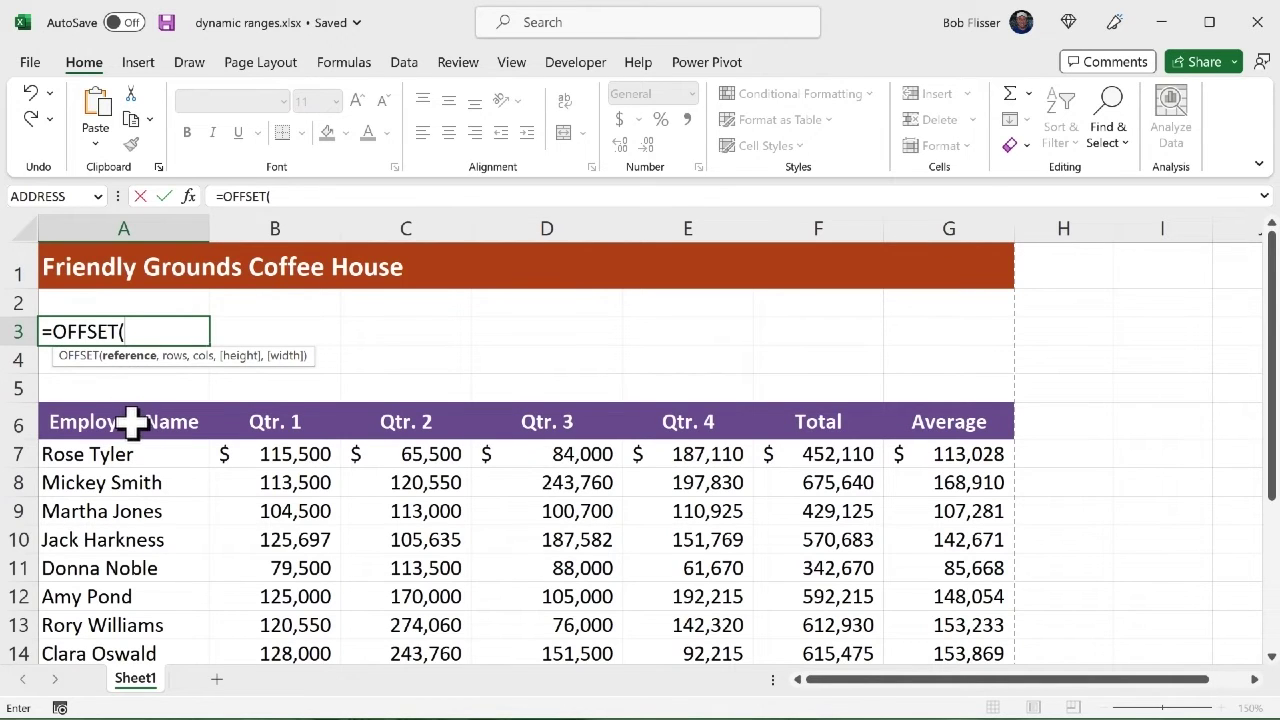
click(132, 422)
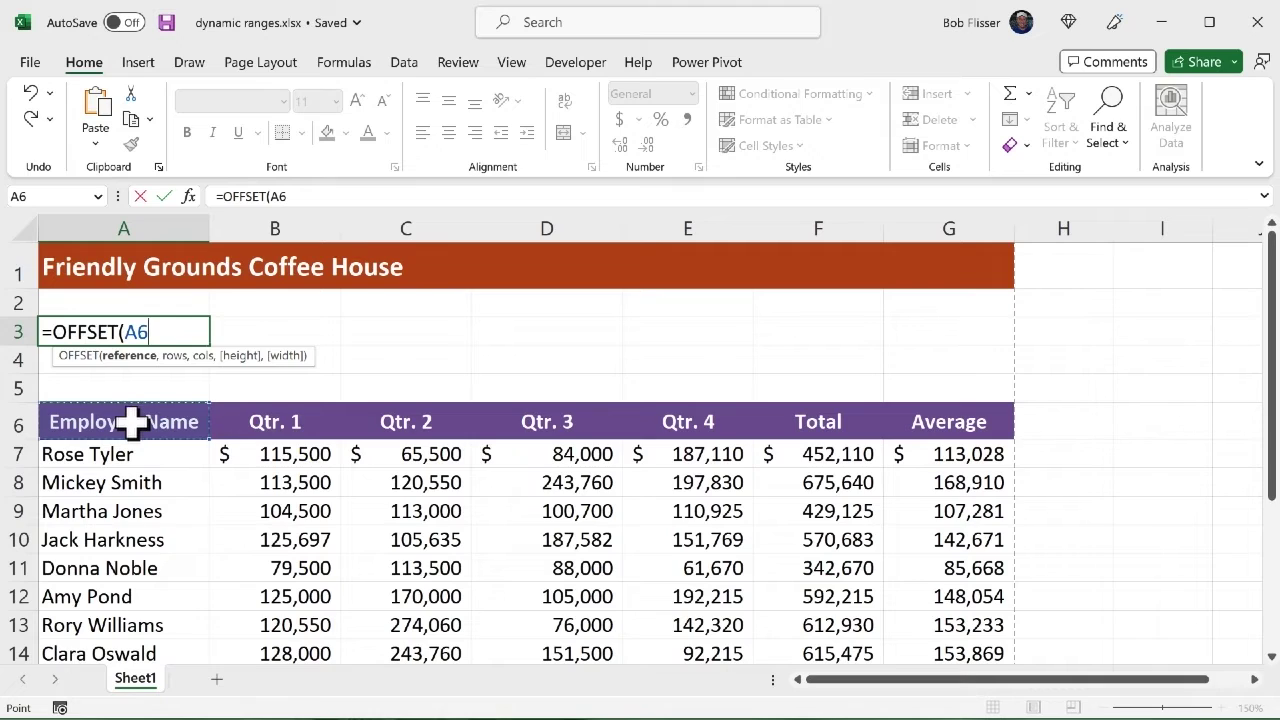
text(,)
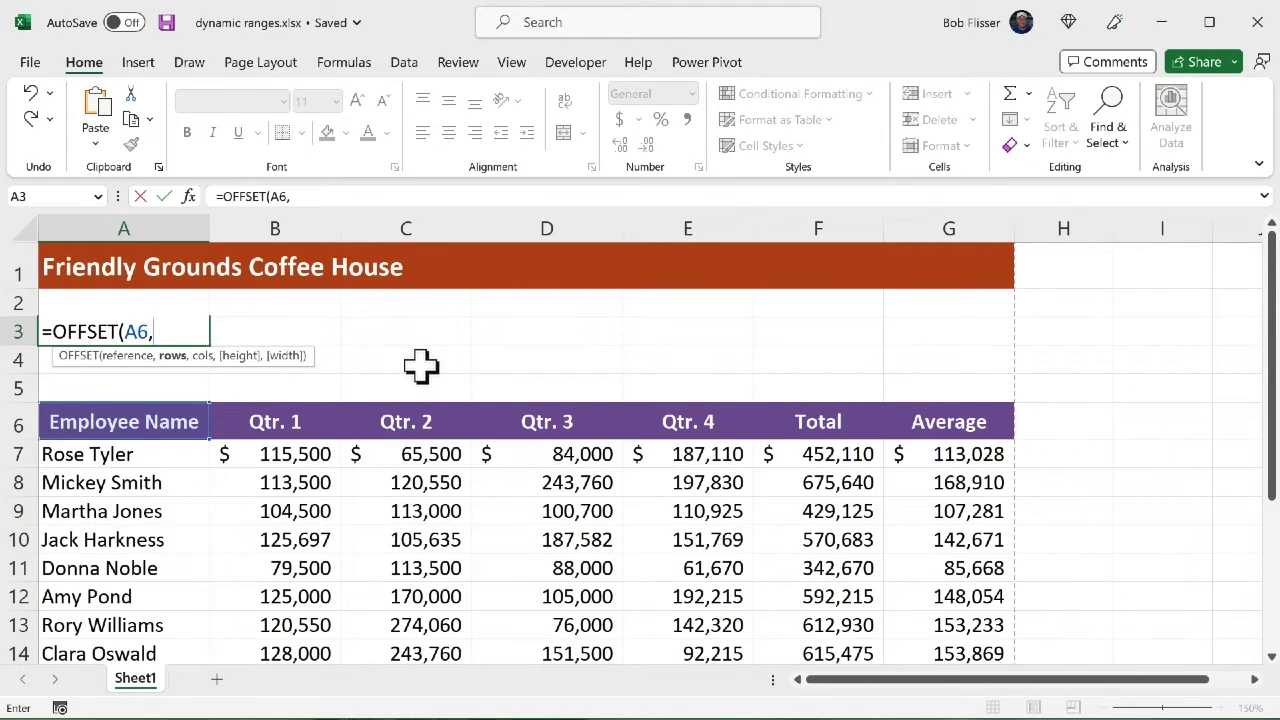
text(3,)
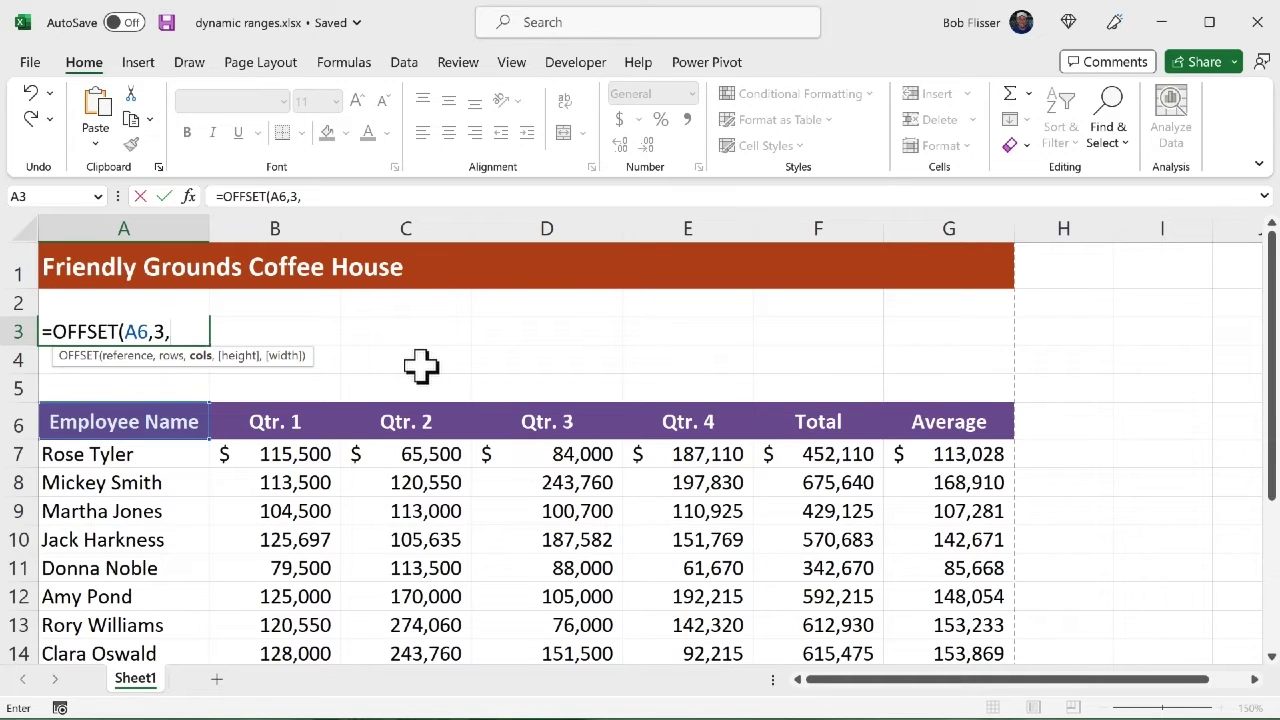
text(0,)
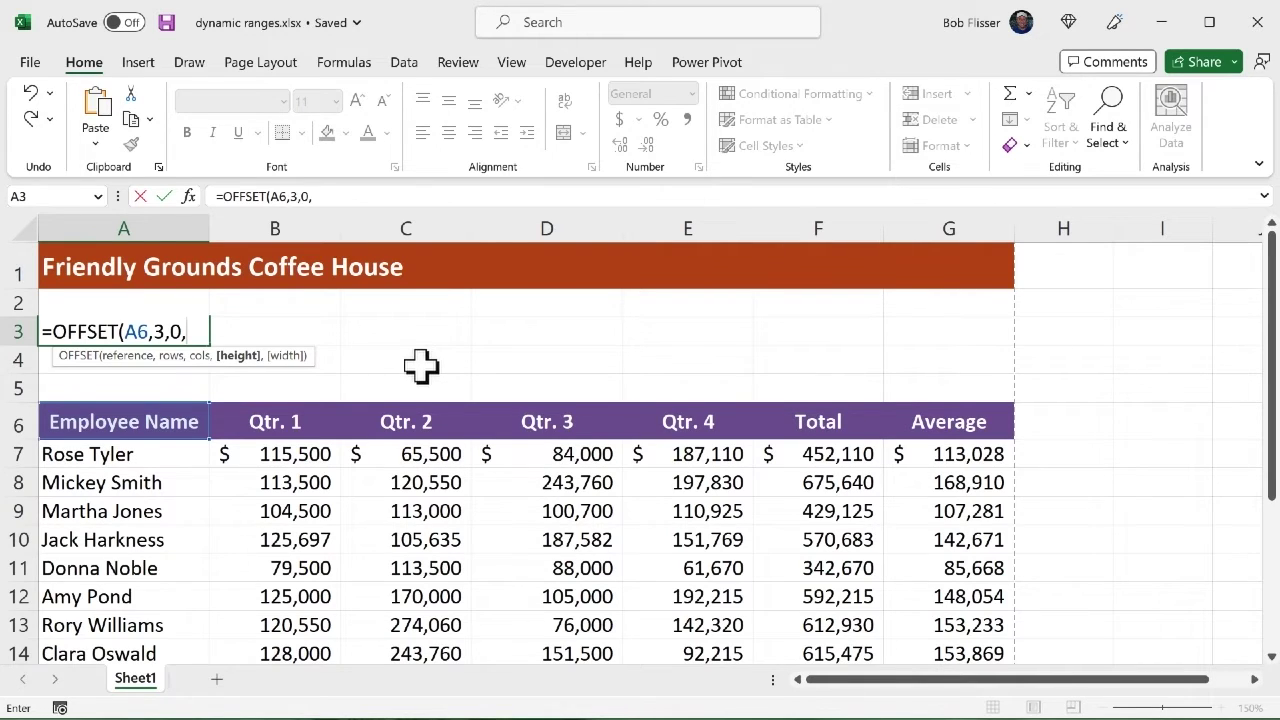
text(1,5)
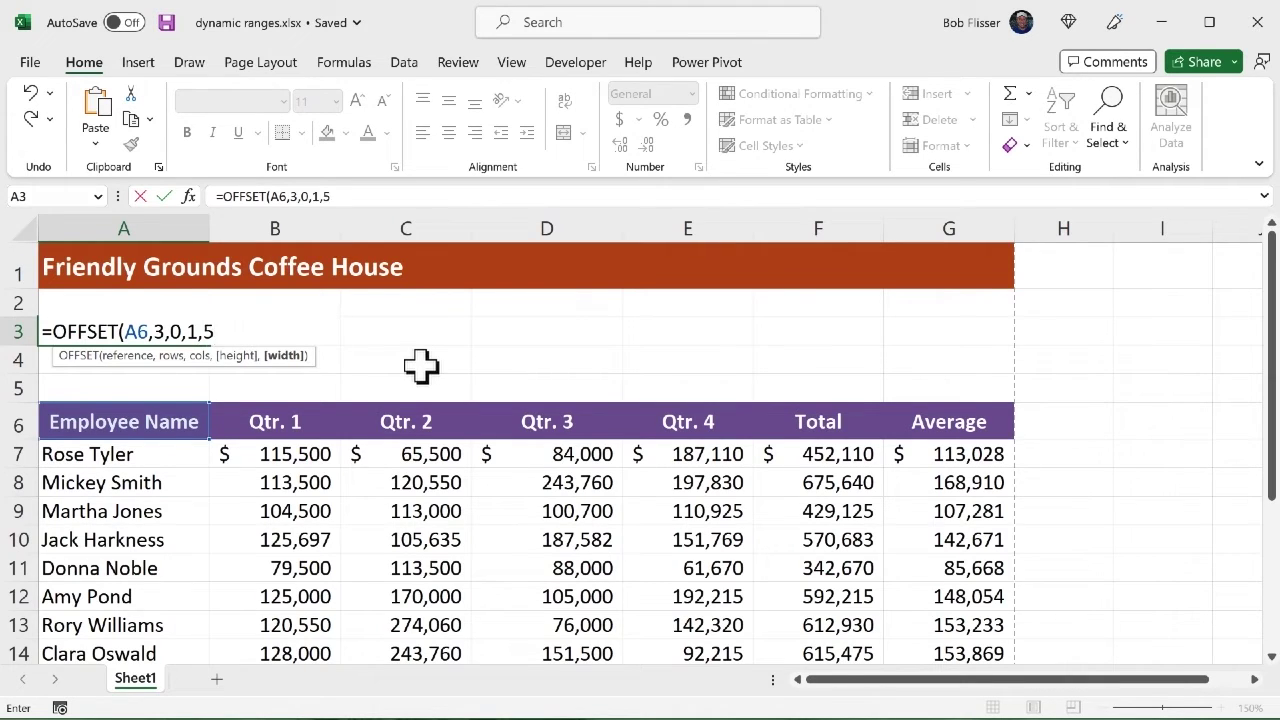
text())
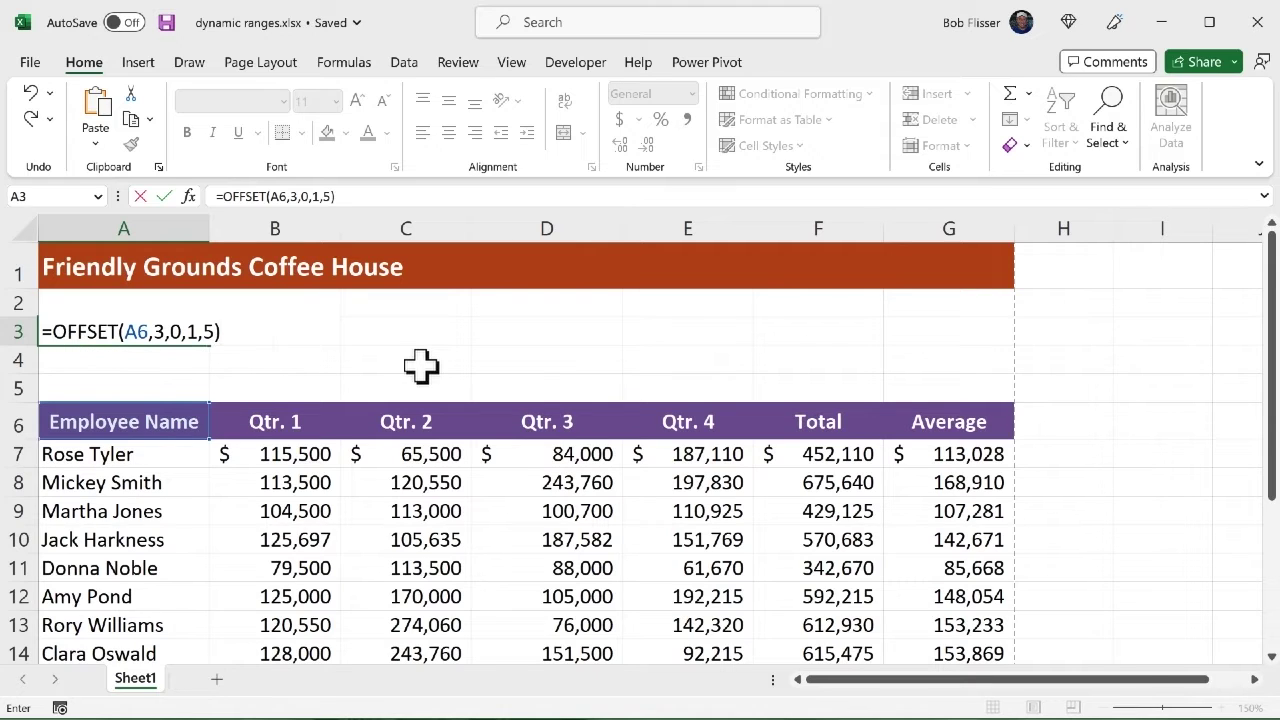
key(ctrl+Return)
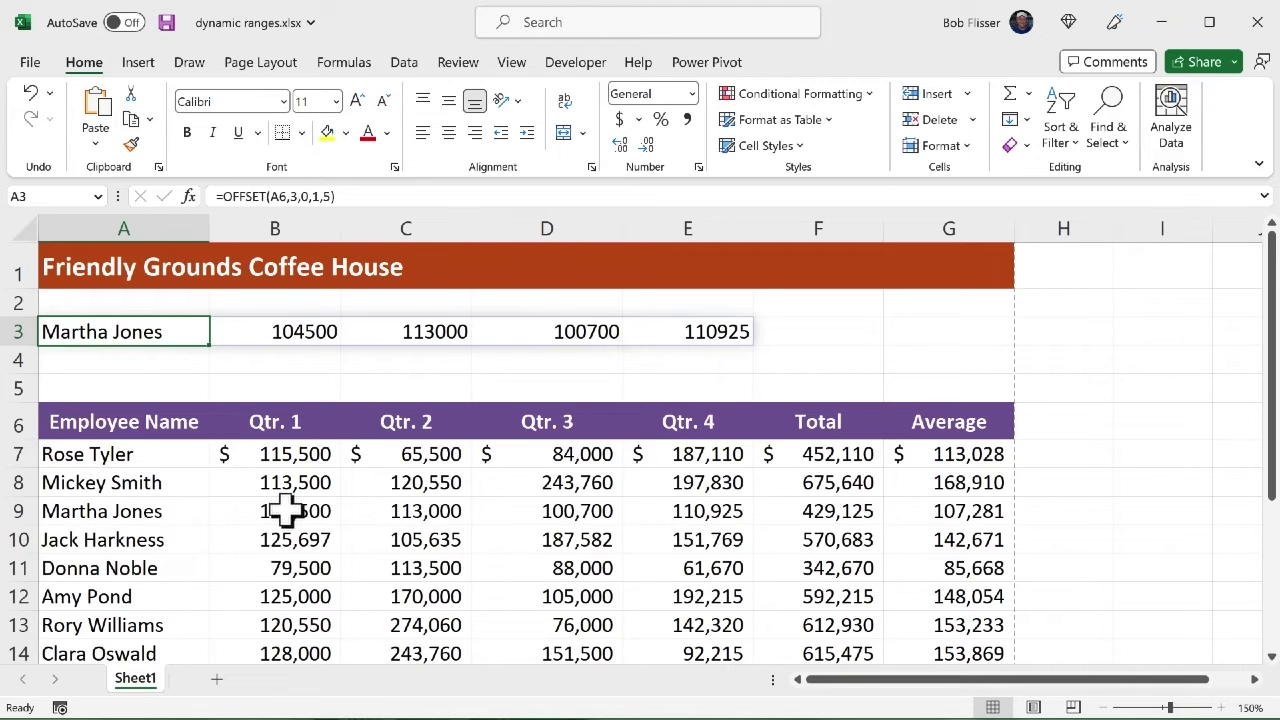
drag(285, 511, 678, 513)
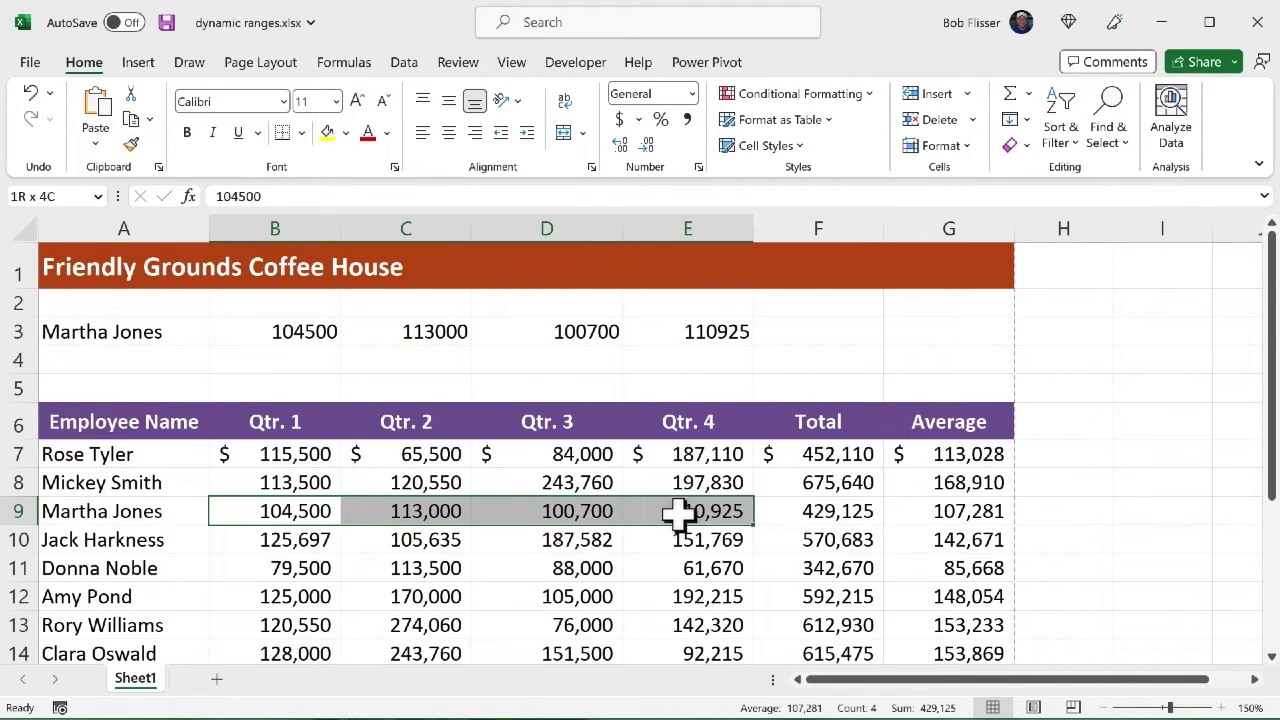
click(255, 333)
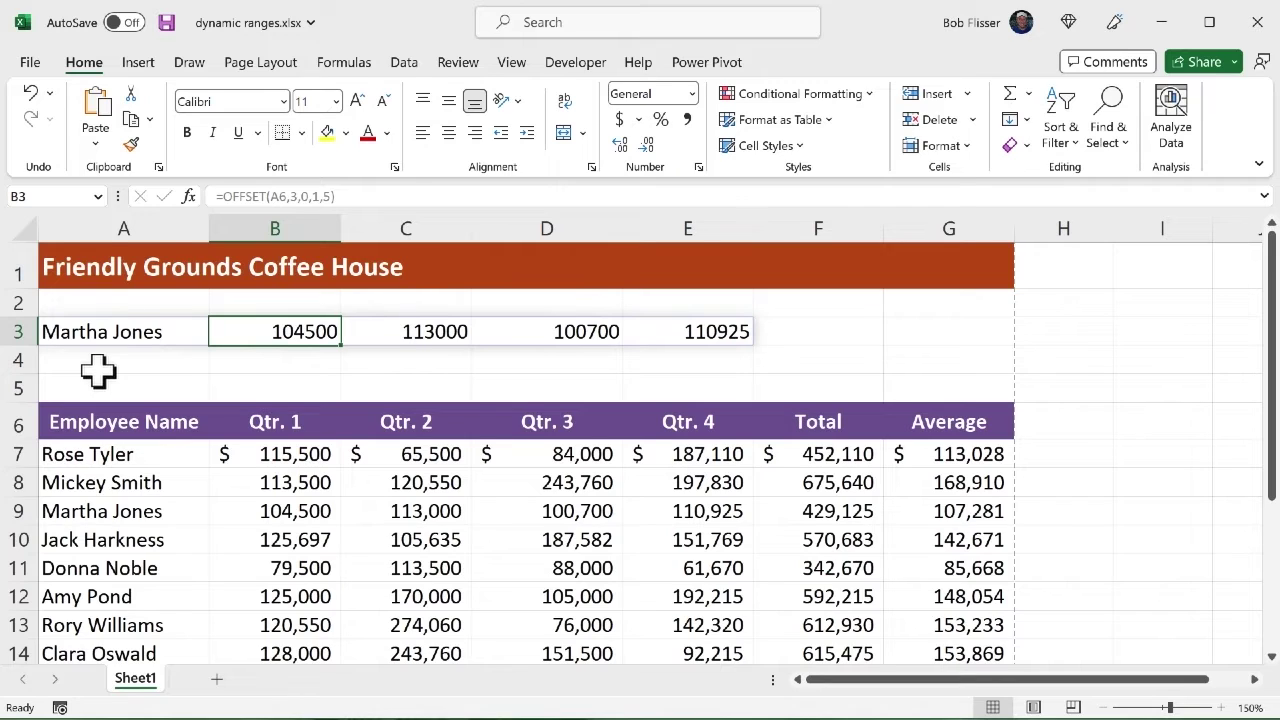
click(134, 332)
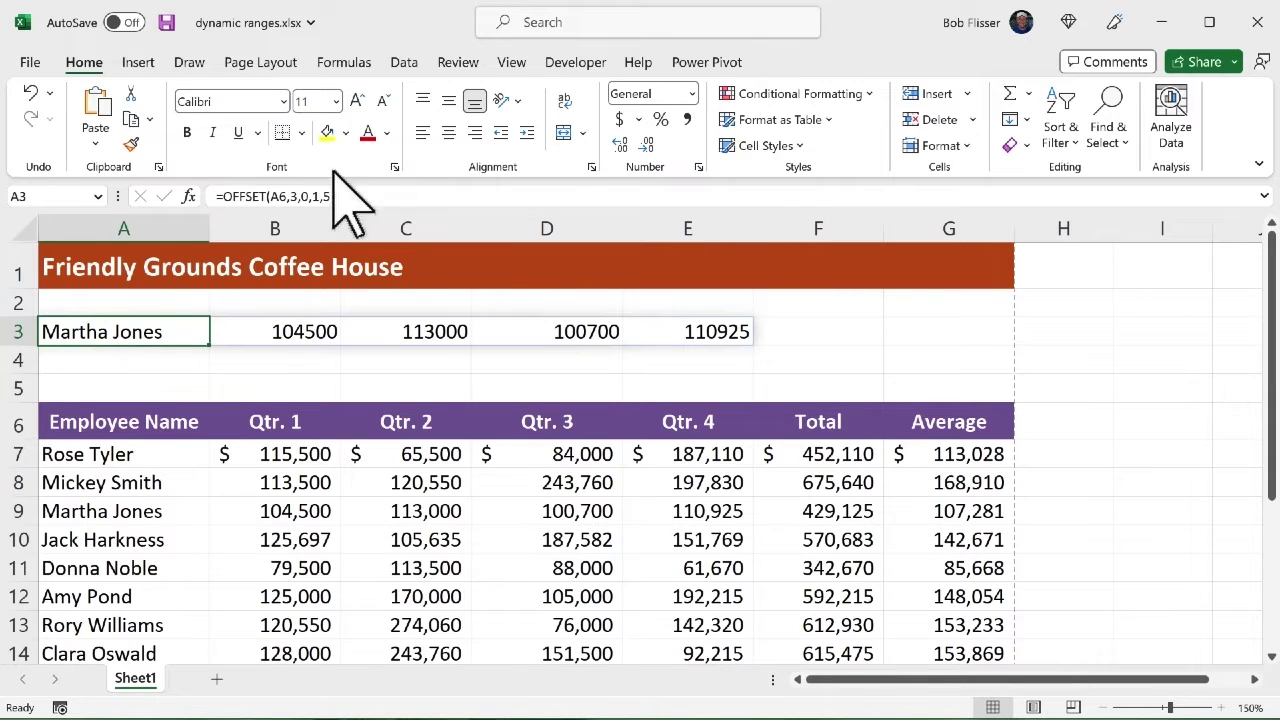
click(410, 334)
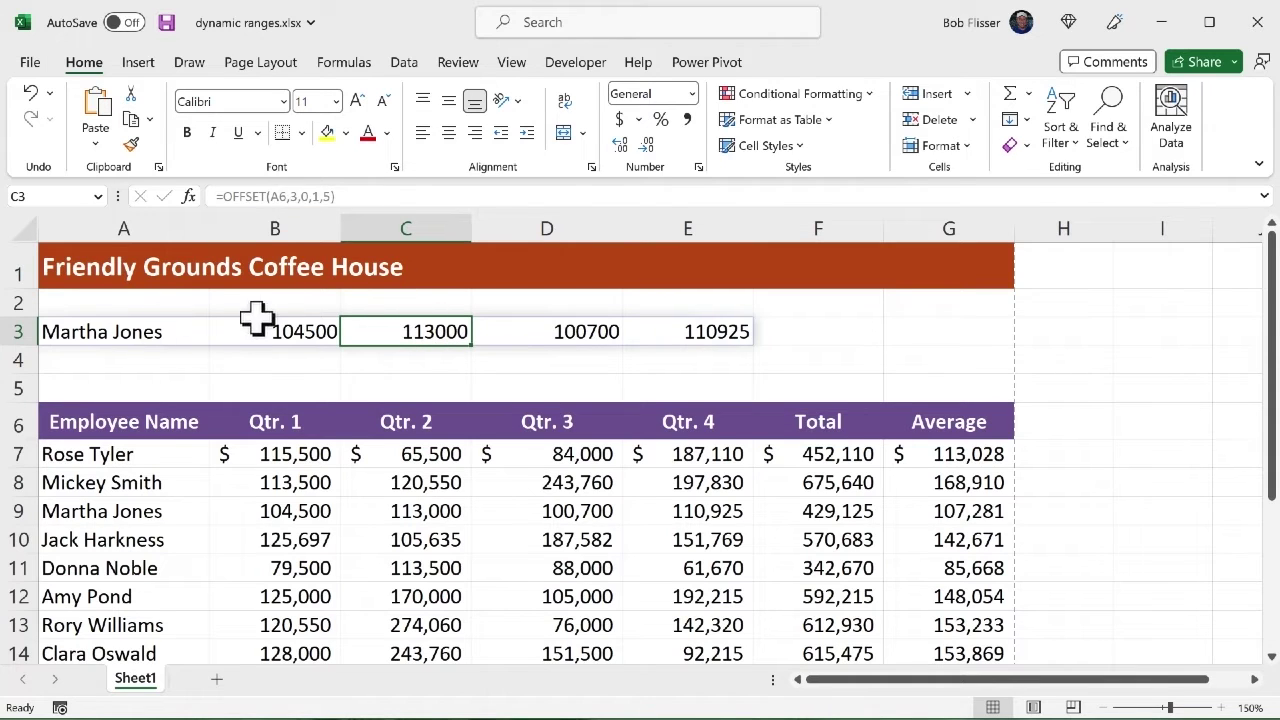
click(115, 362)
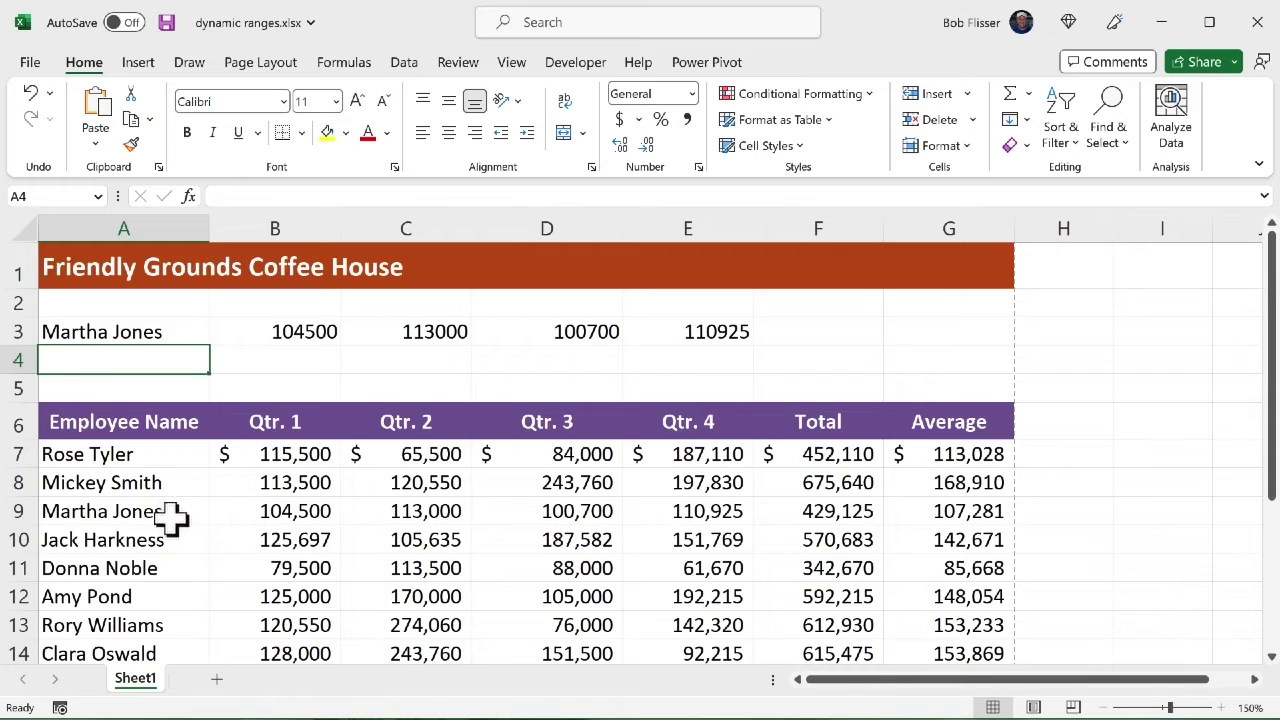
drag(177, 514, 684, 516)
click(843, 508)
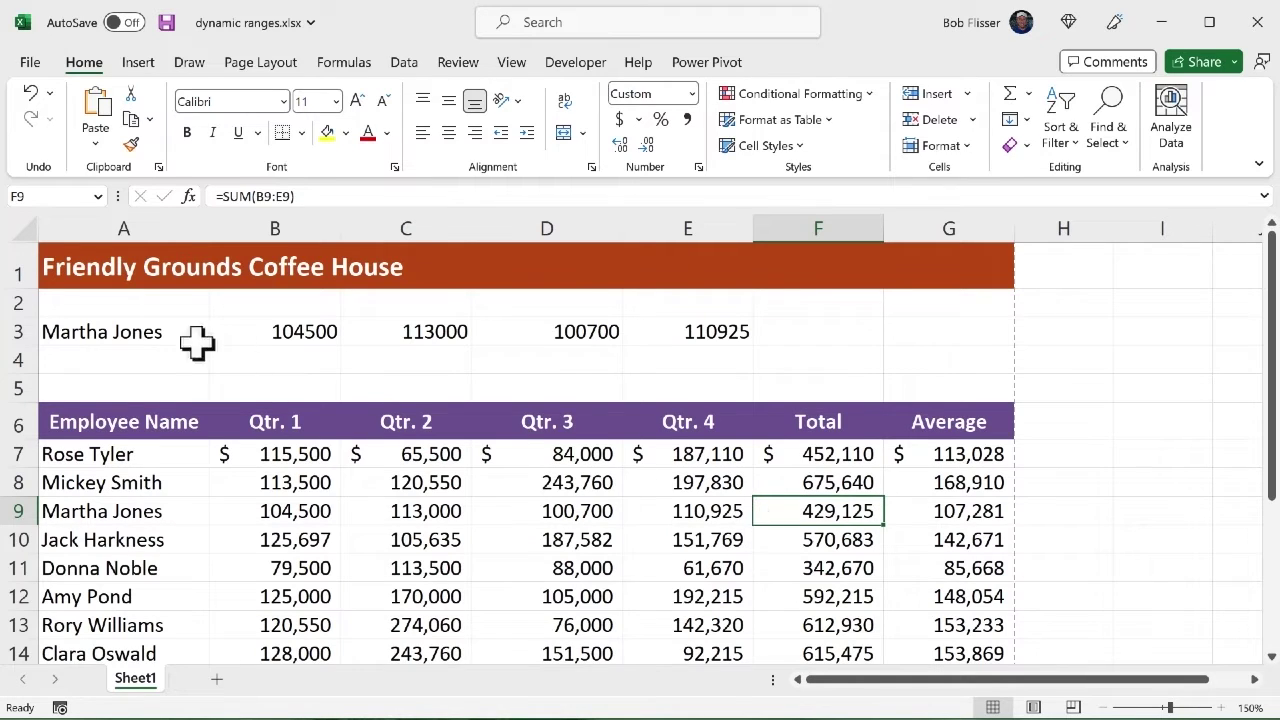
click(165, 360)
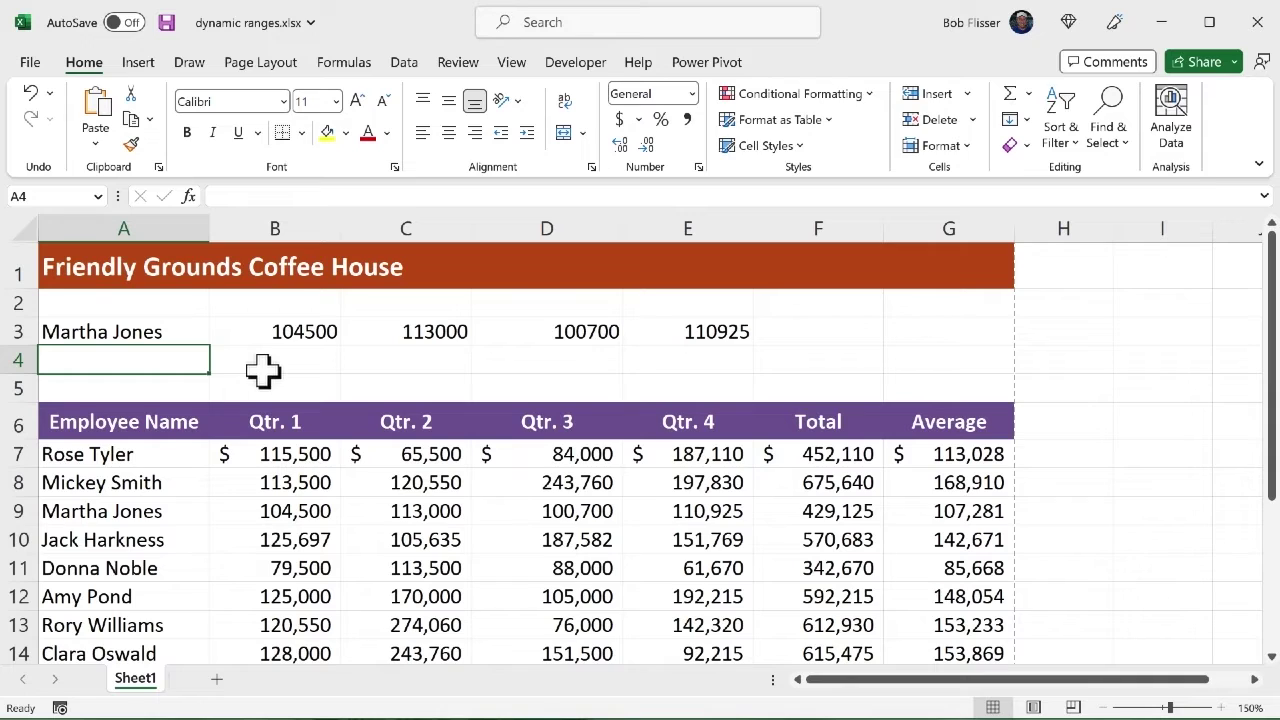
Step: Enter =SUM(OFFSET(A6,3,1,1,4)) in A4, giving 429125, and compare it with the F9 row total
text(=sum()
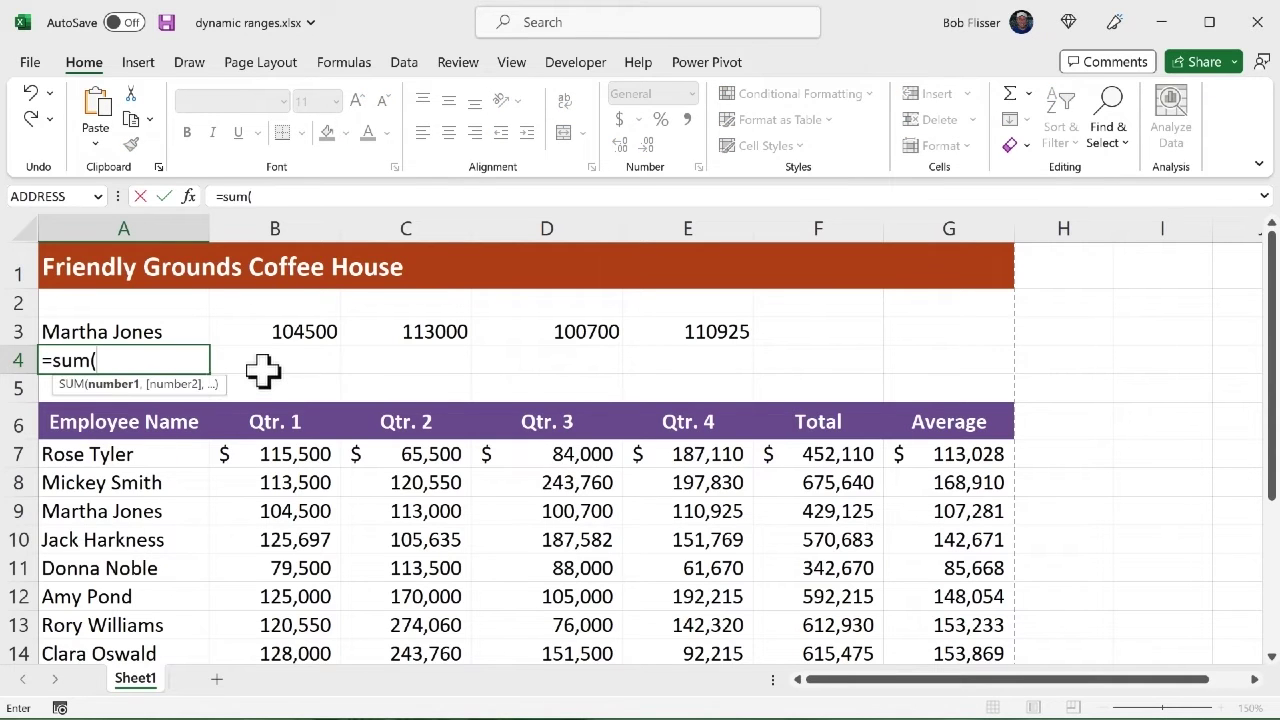
text(off)
key(Tab)
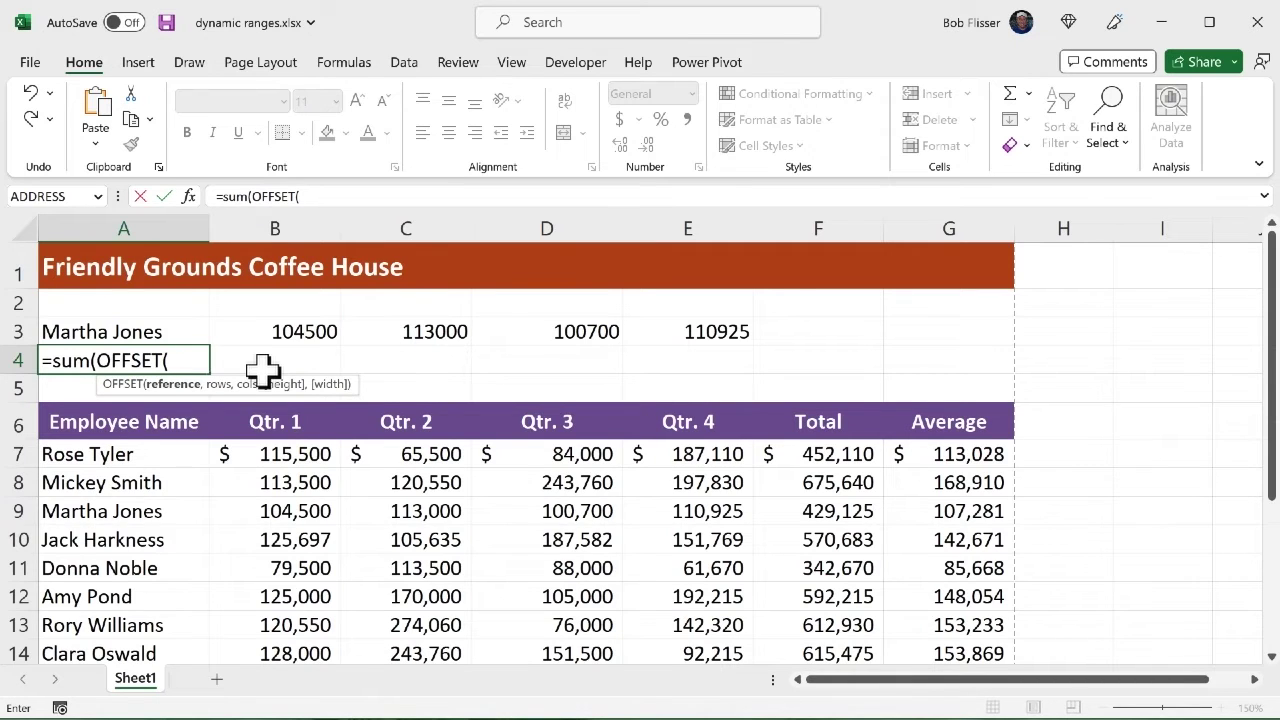
click(137, 422)
text(,)
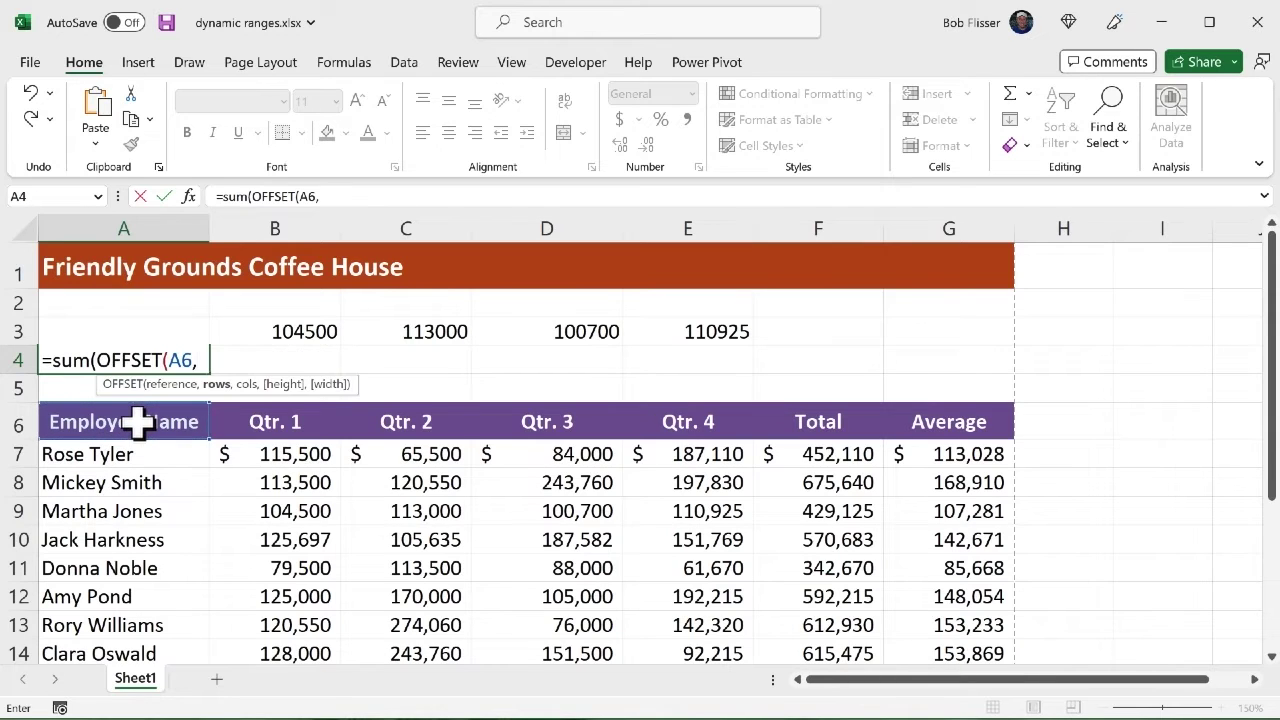
text(3)
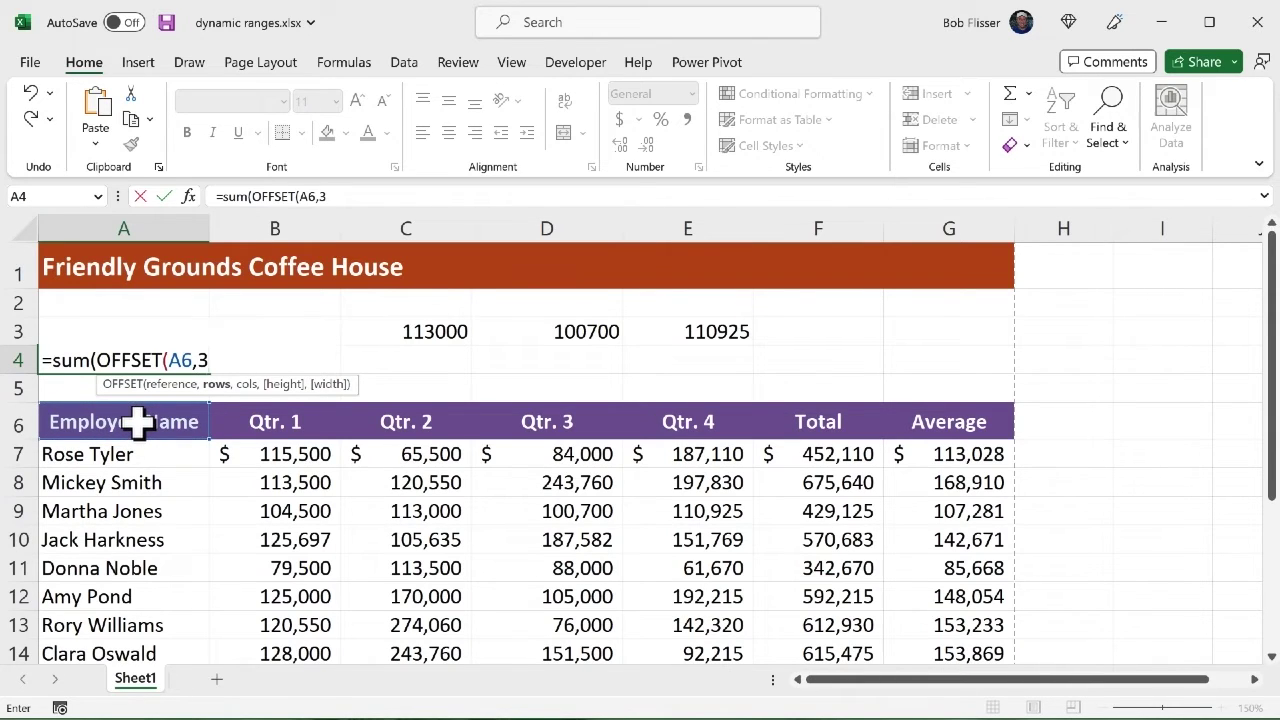
text(,)
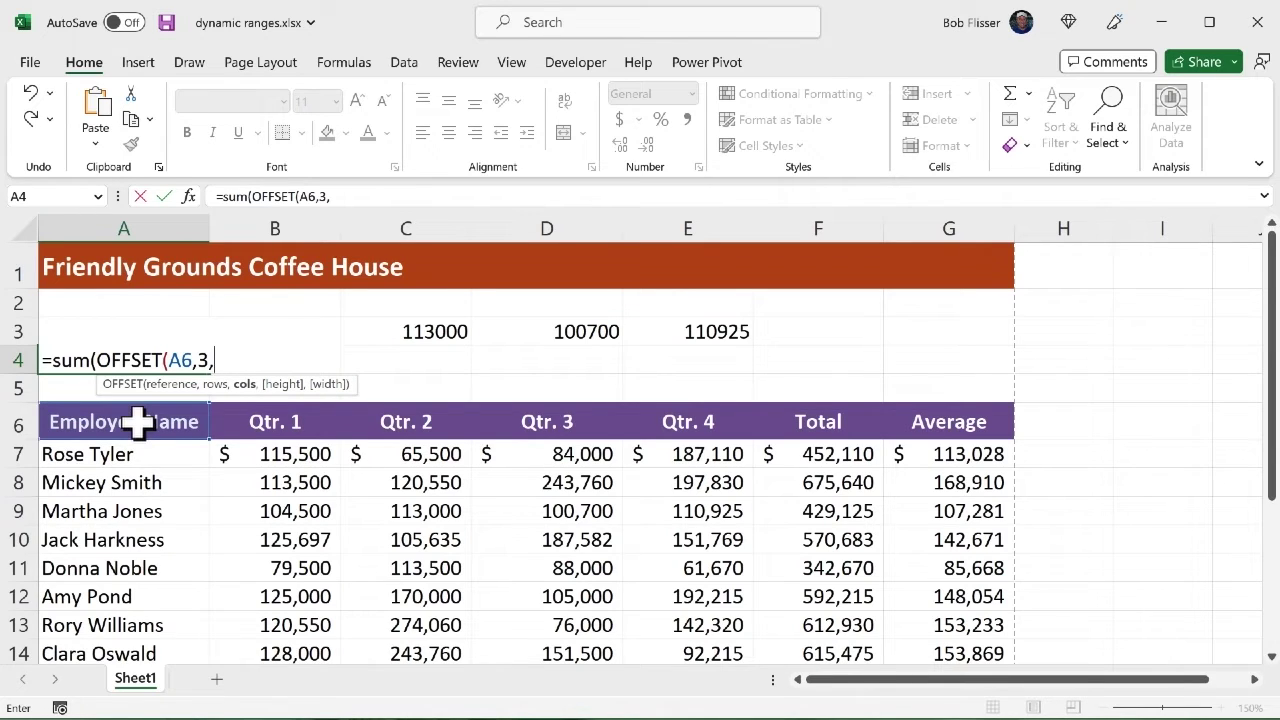
text(1,)
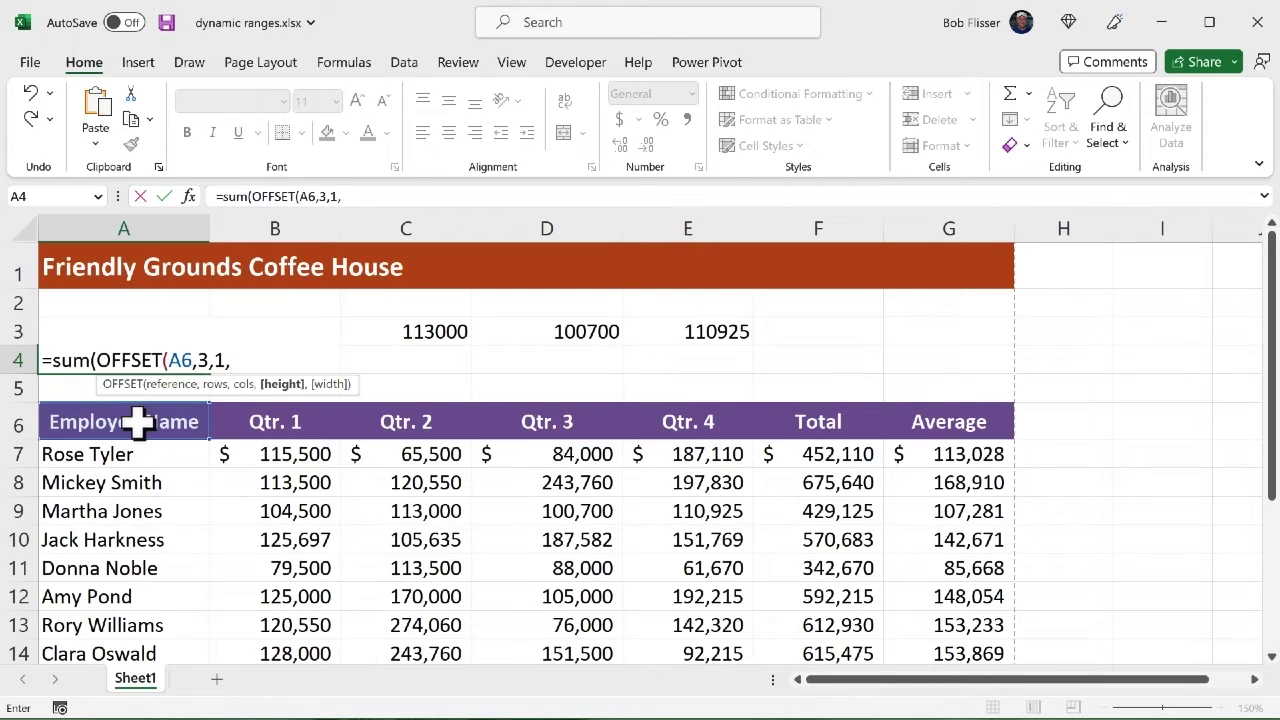
text(1,)
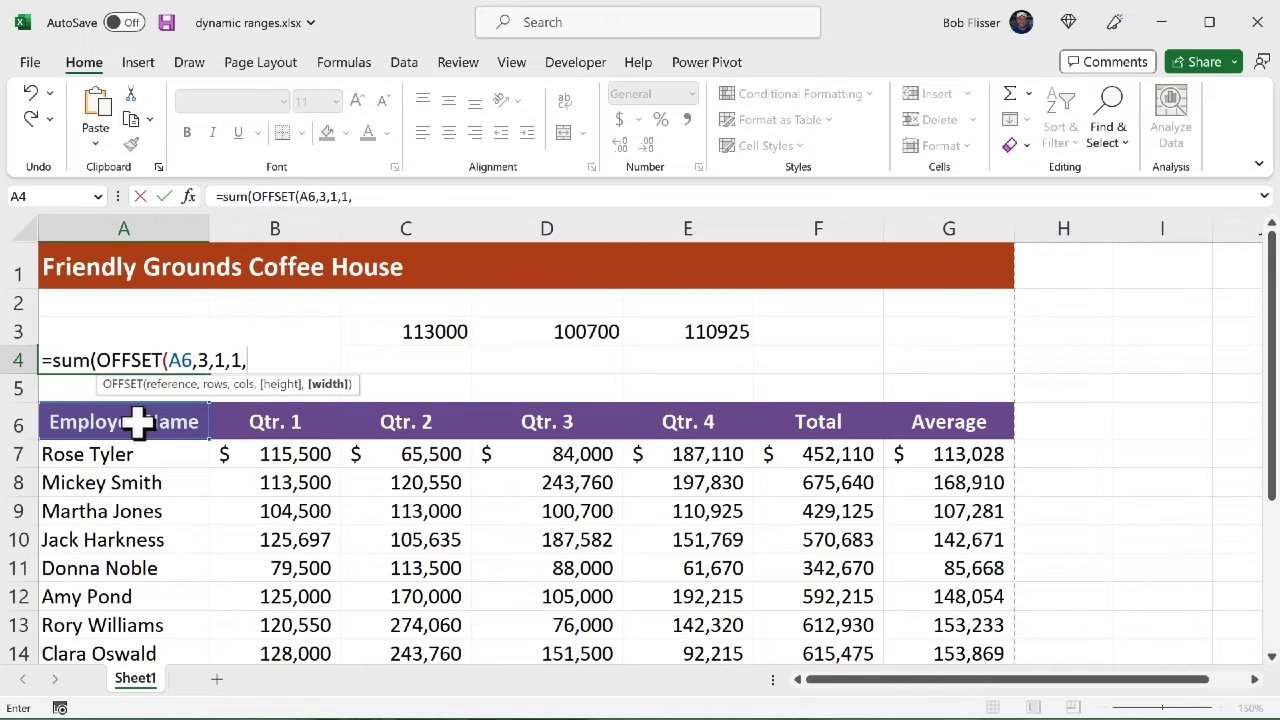
text(4))
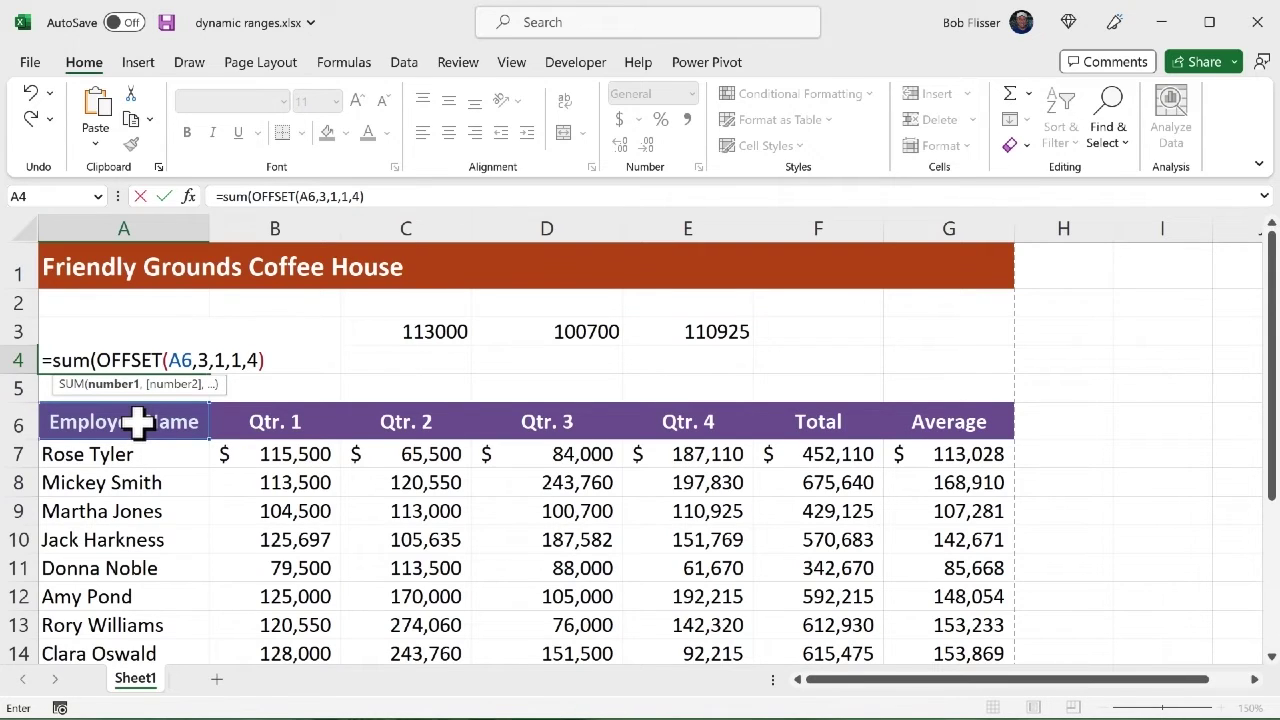
text())
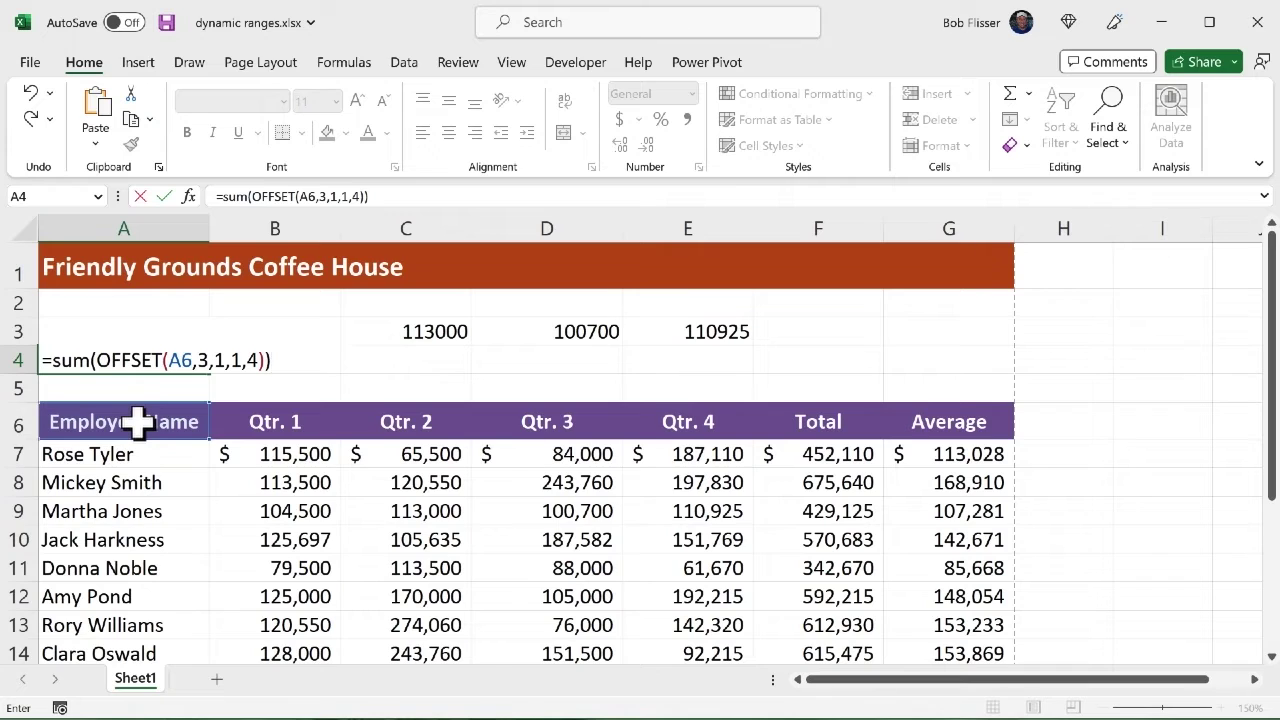
key(ctrl+Return)
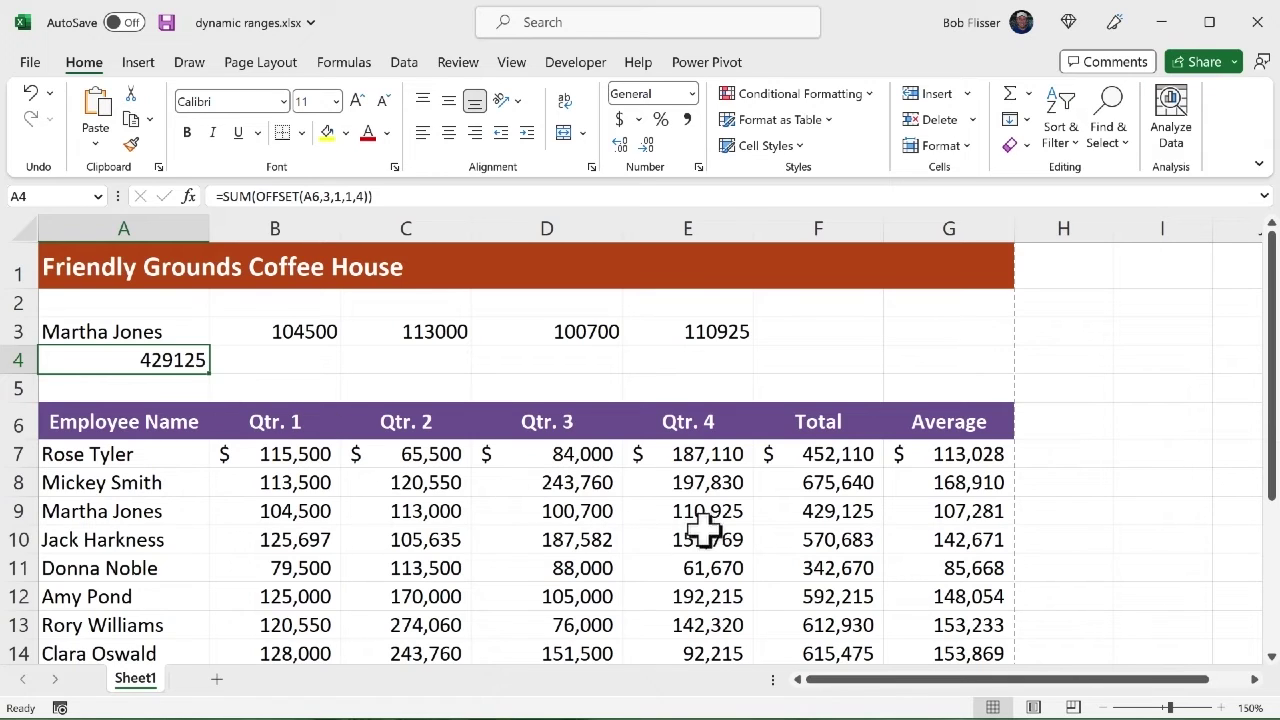
click(825, 515)
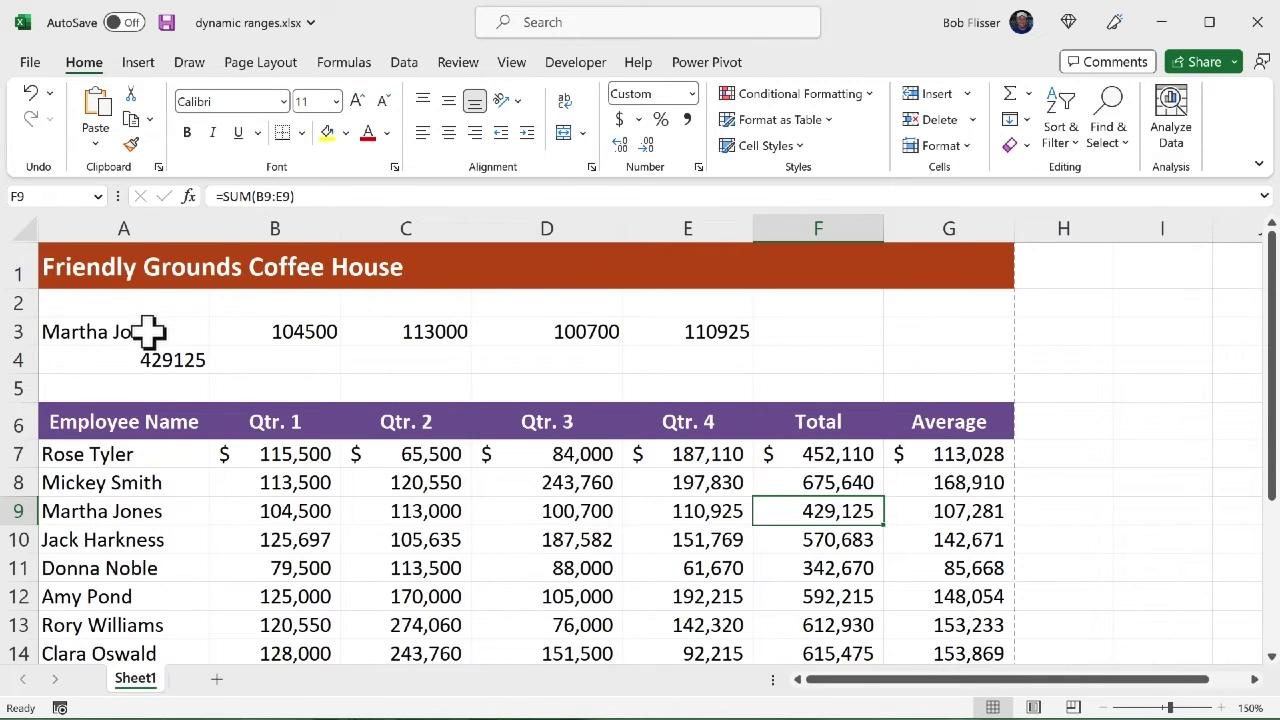
Step: Clear the earlier test results from A3 and A4
drag(149, 334, 152, 362)
key(Delete)
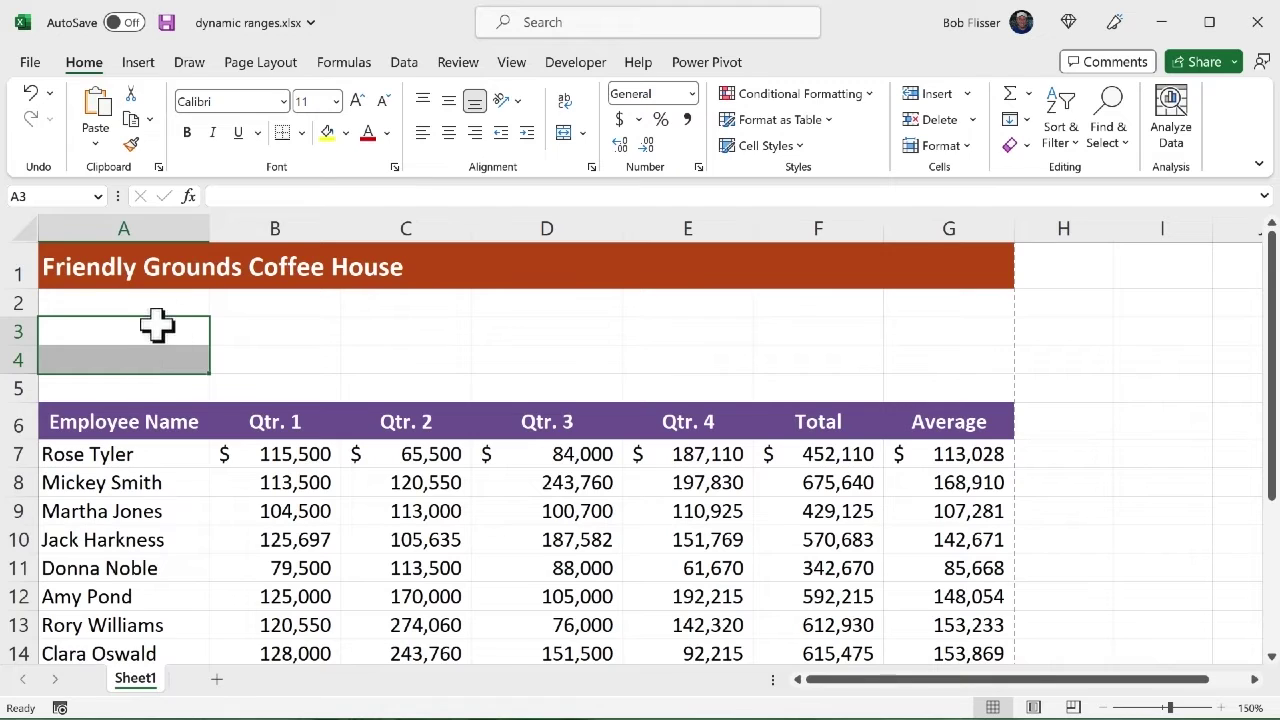
click(152, 334)
Step: Enter =SUM(OFFSET(A6,1,3,14,1)) in A3 to total the Qtr. 3 column as 1881831
scroll(590, 525, down, 3)
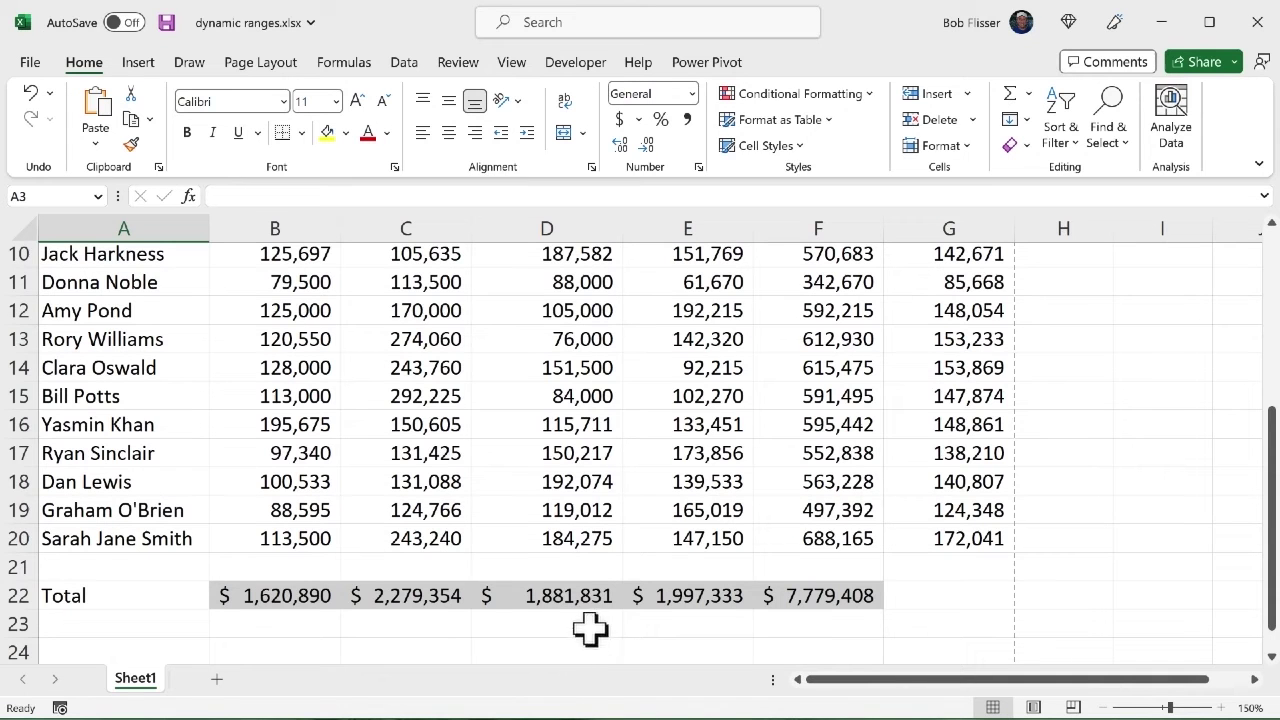
scroll(571, 490, up, 3)
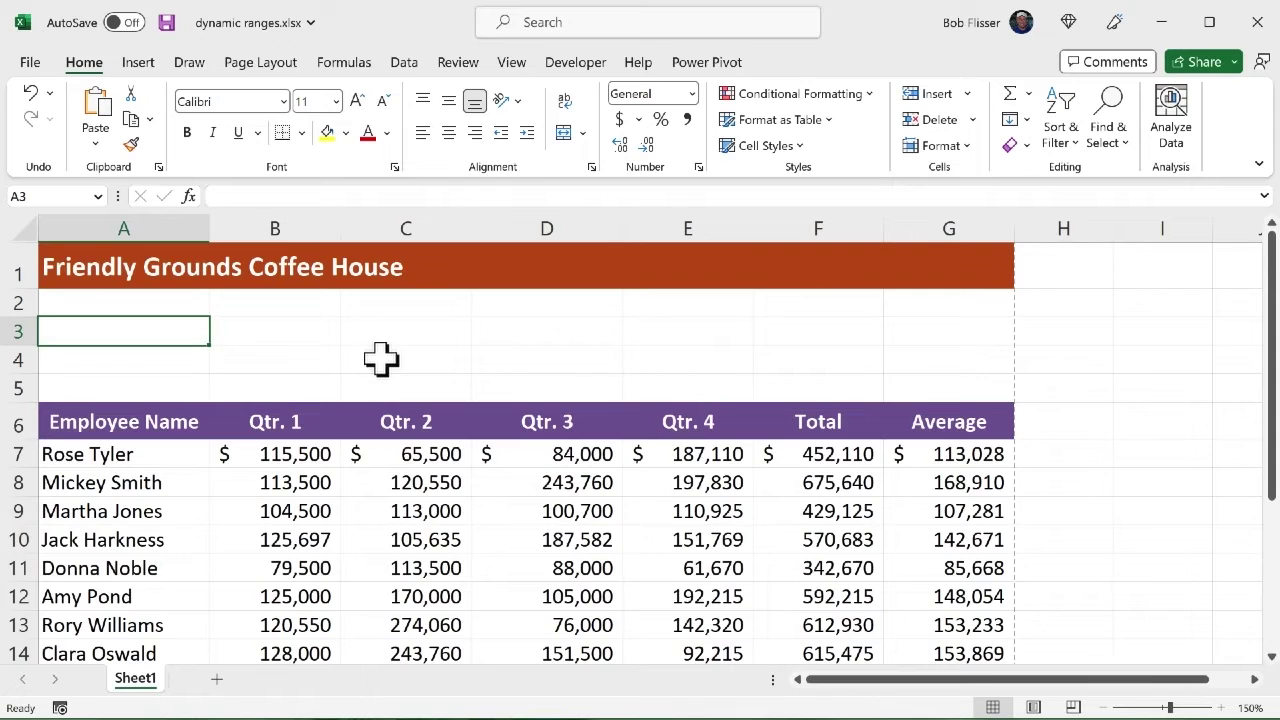
text(=)
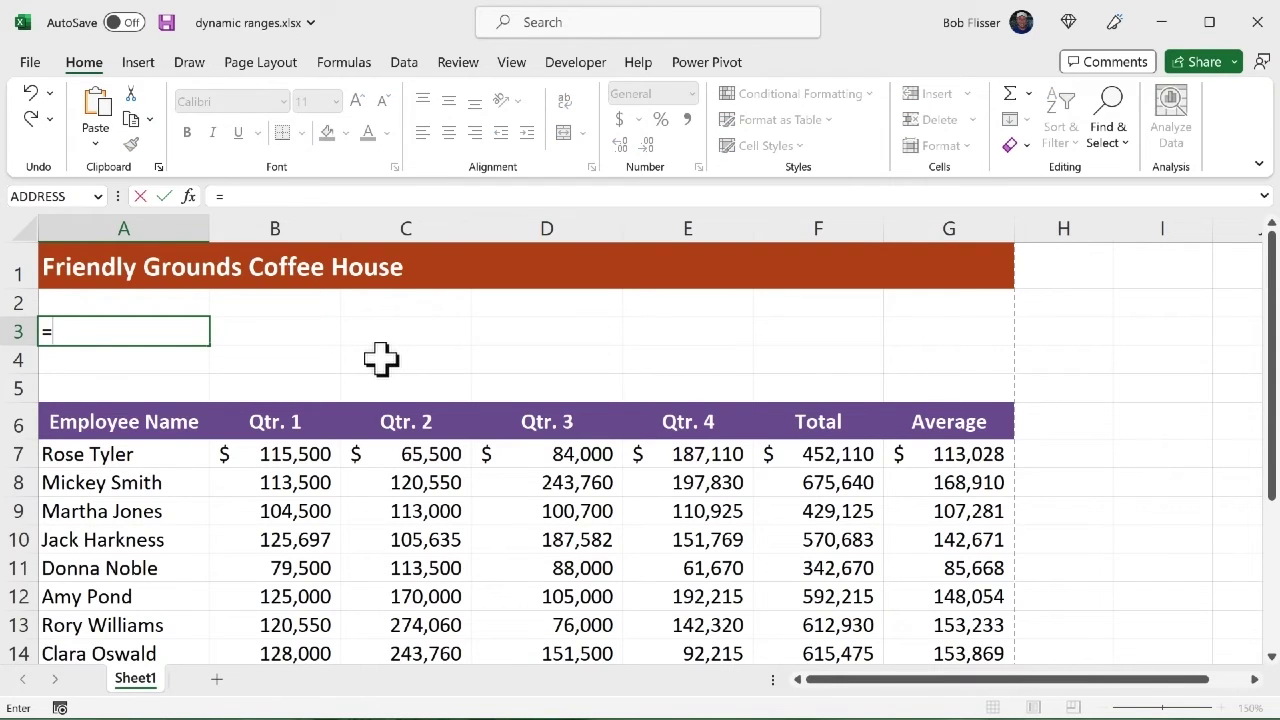
text(sum()
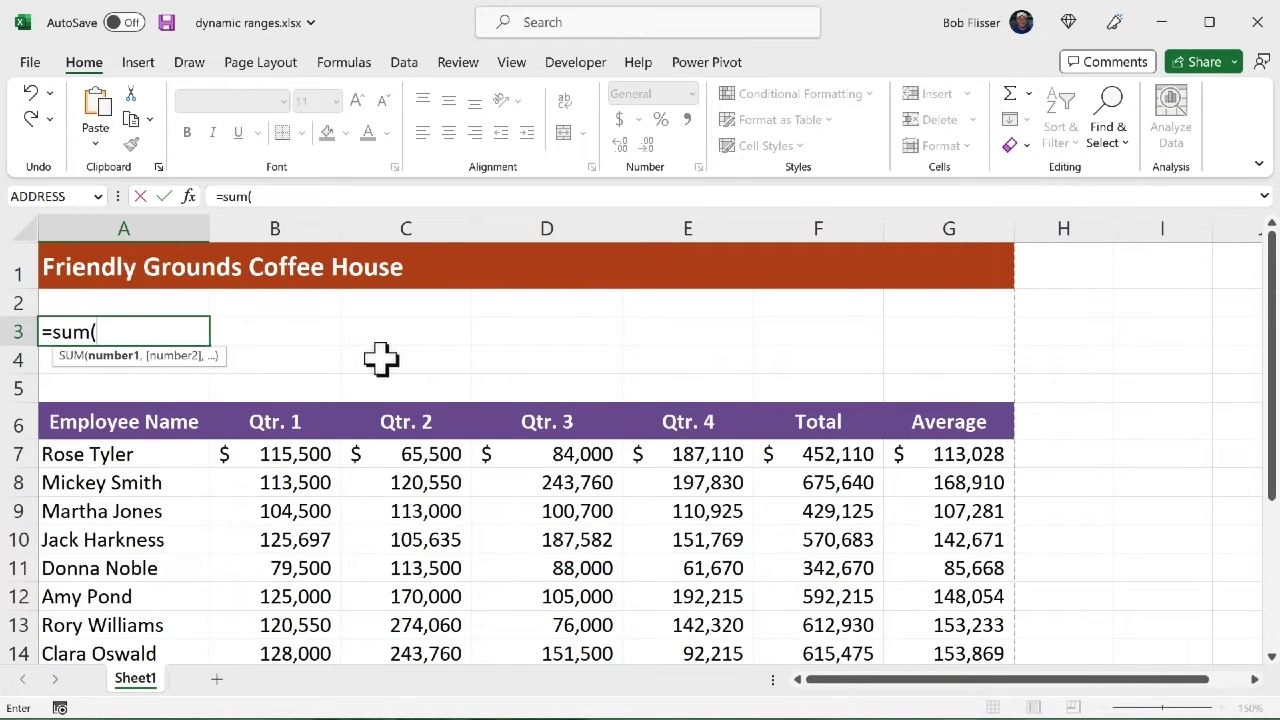
text(off)
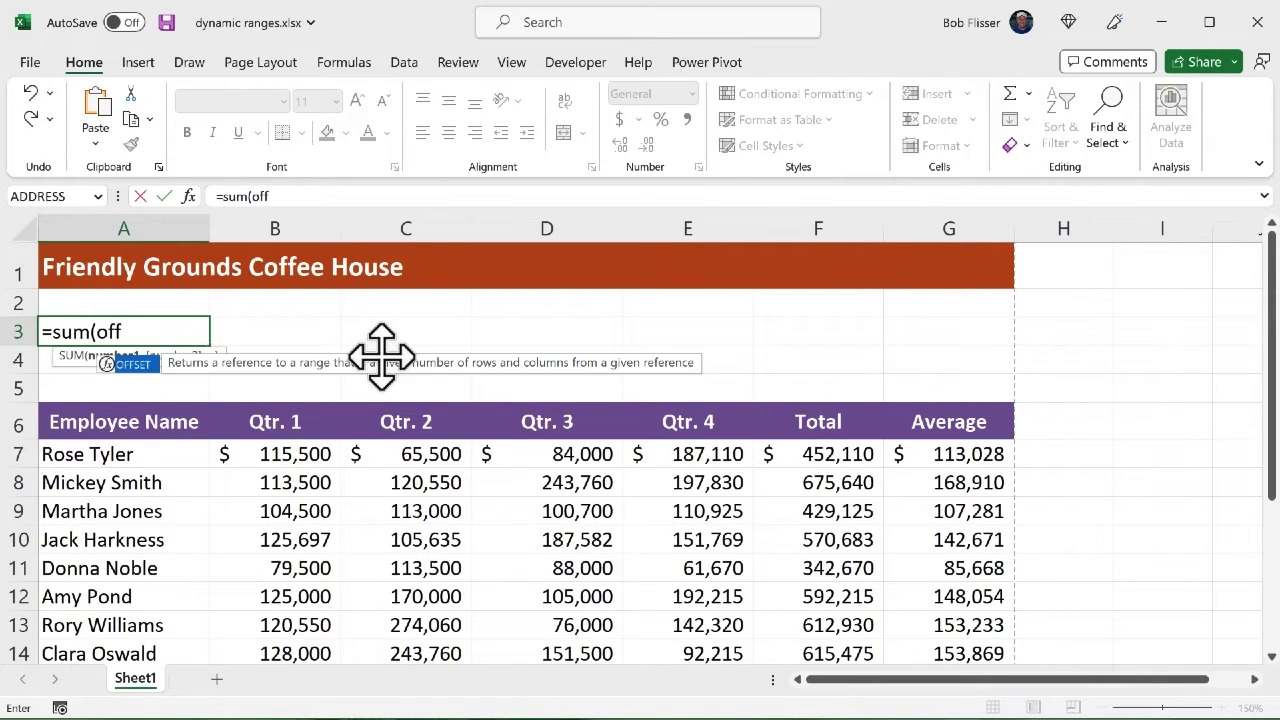
key(Tab)
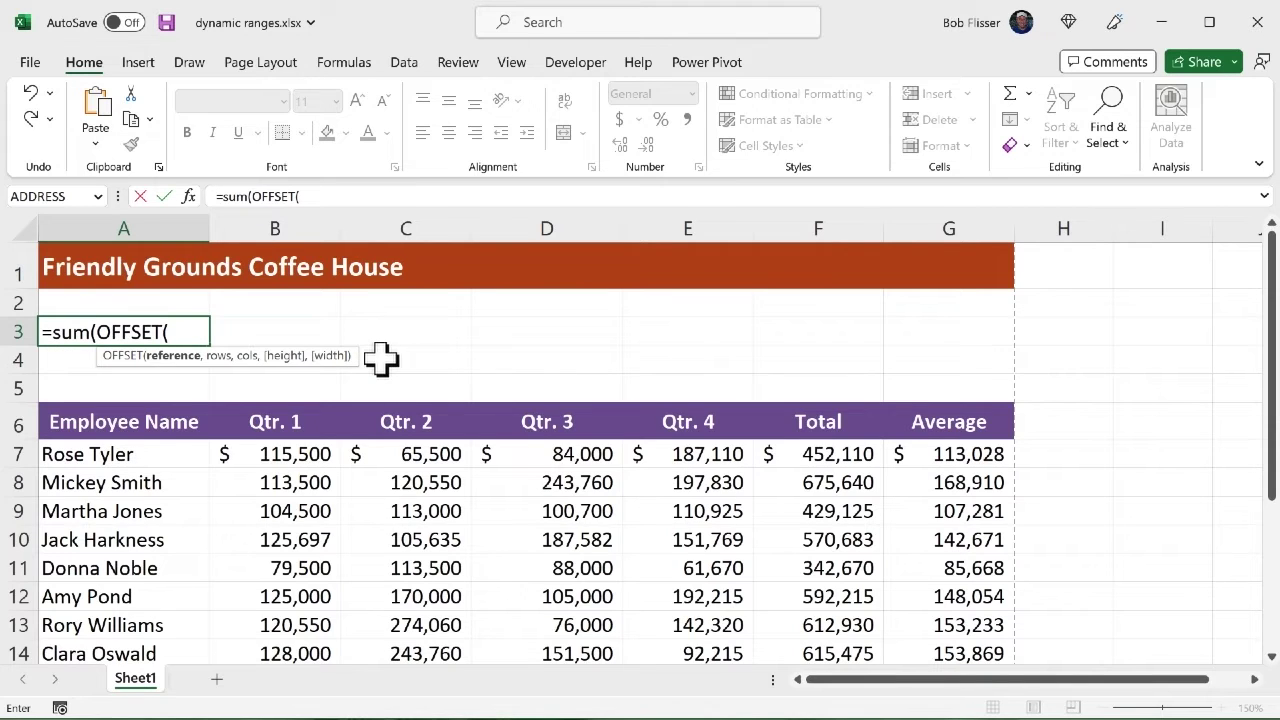
click(135, 422)
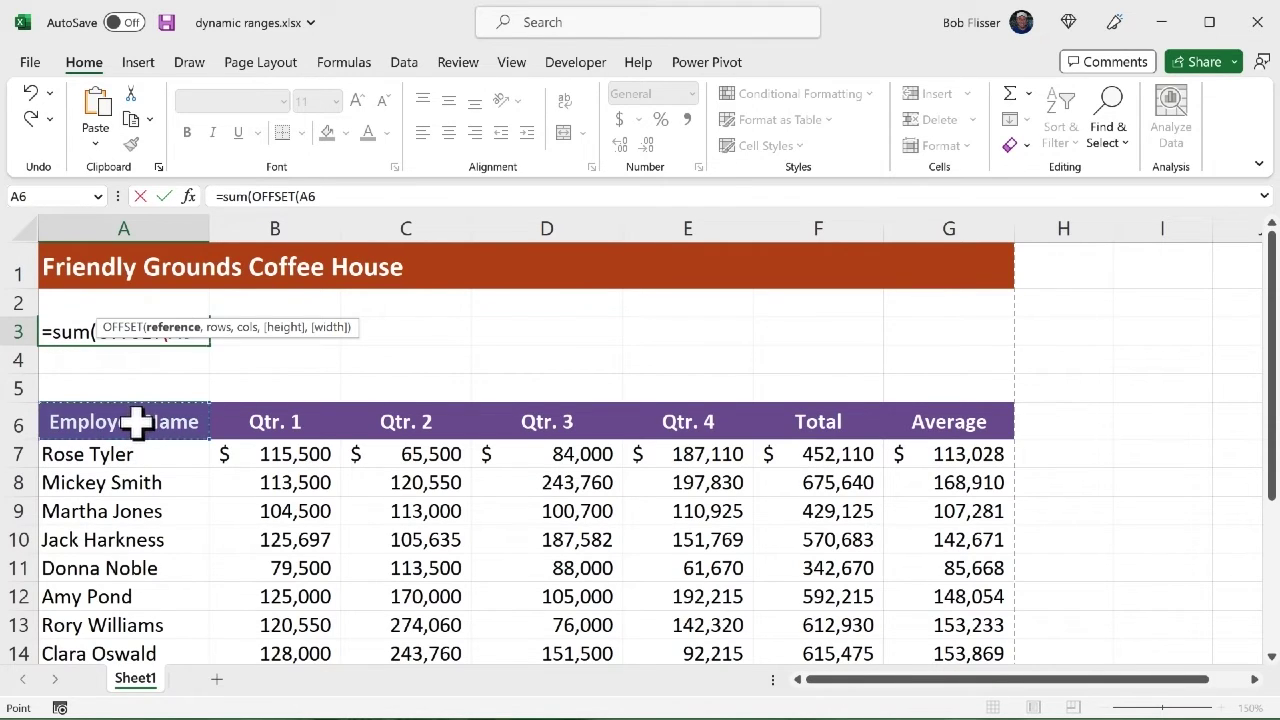
text(,)
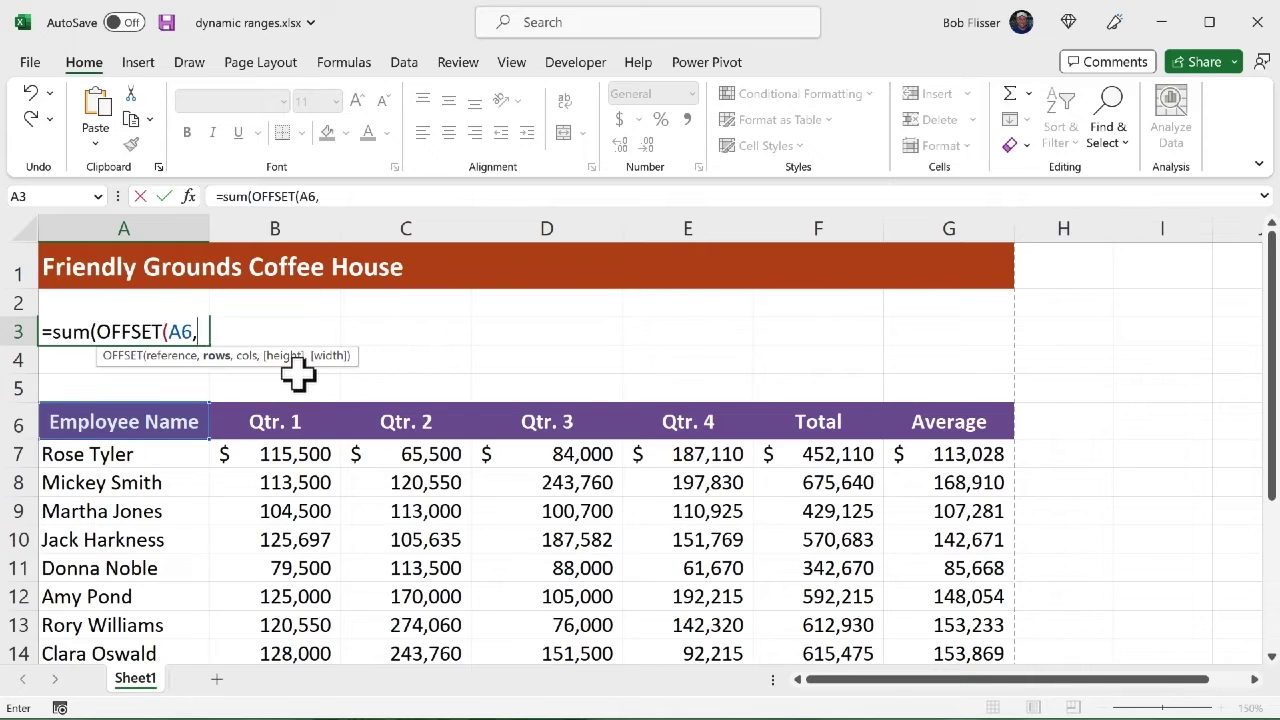
text(1,)
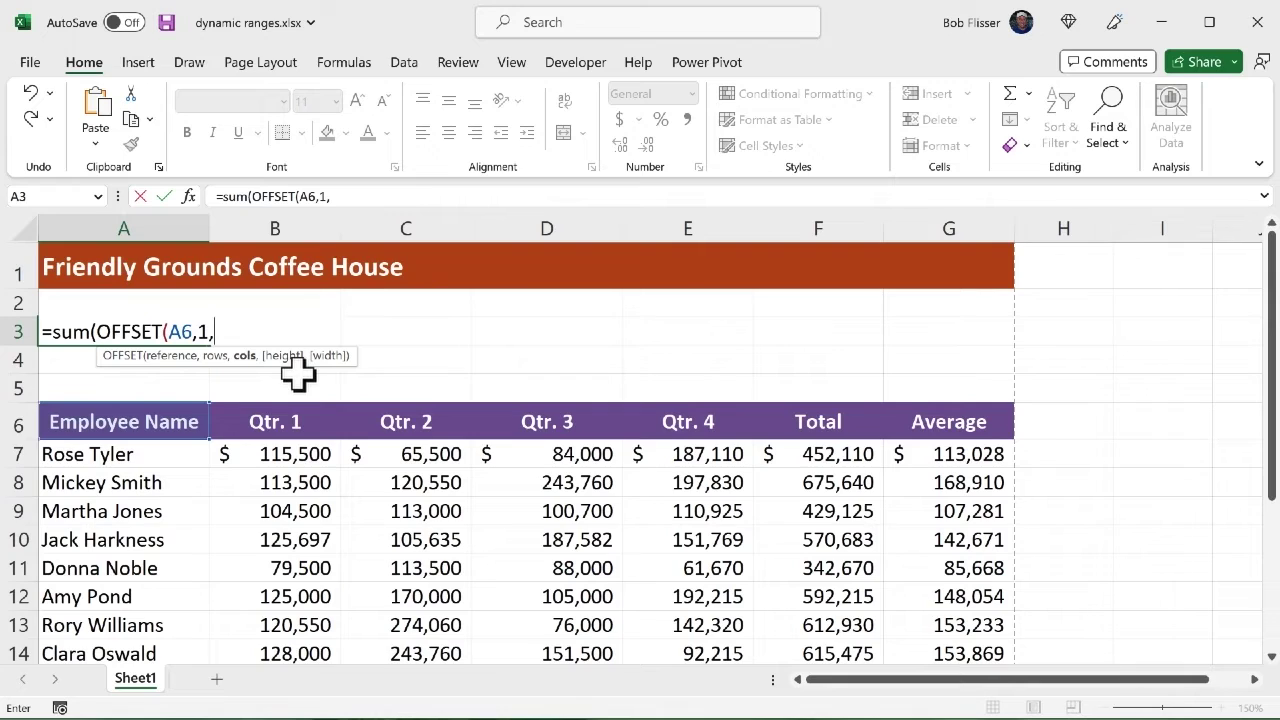
text(3)
text(,14)
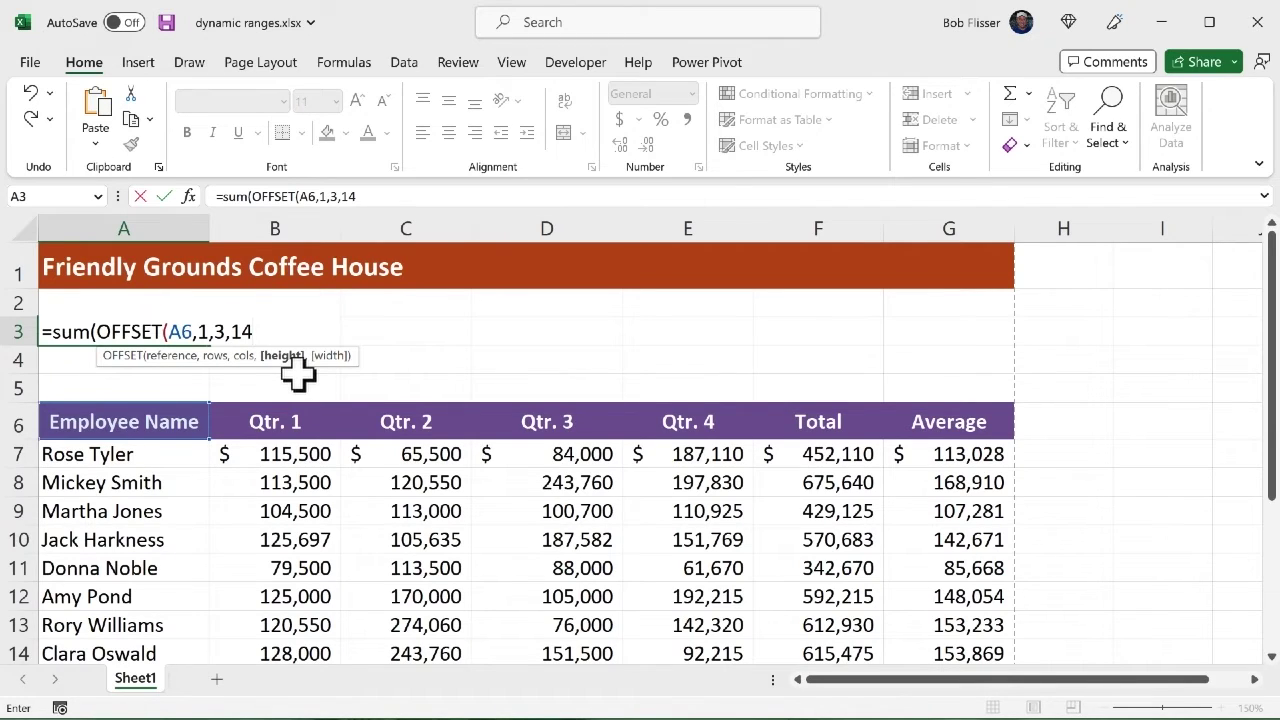
text(,1)
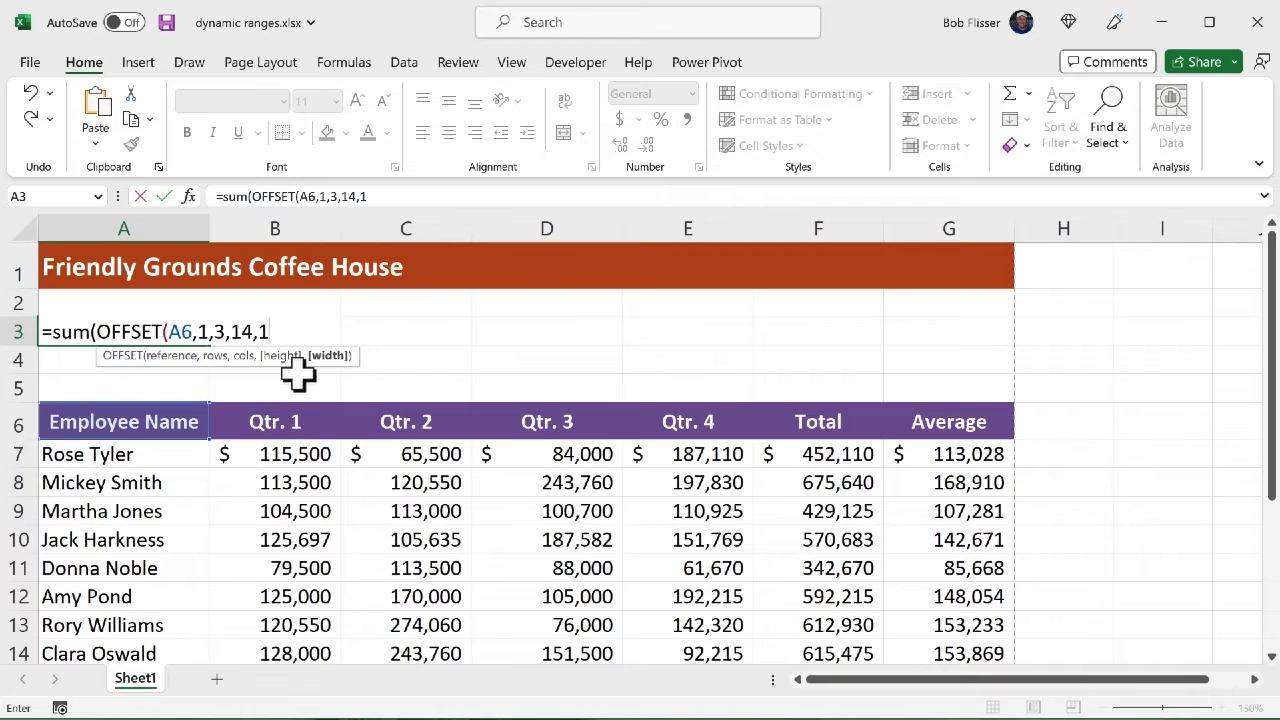
text()))
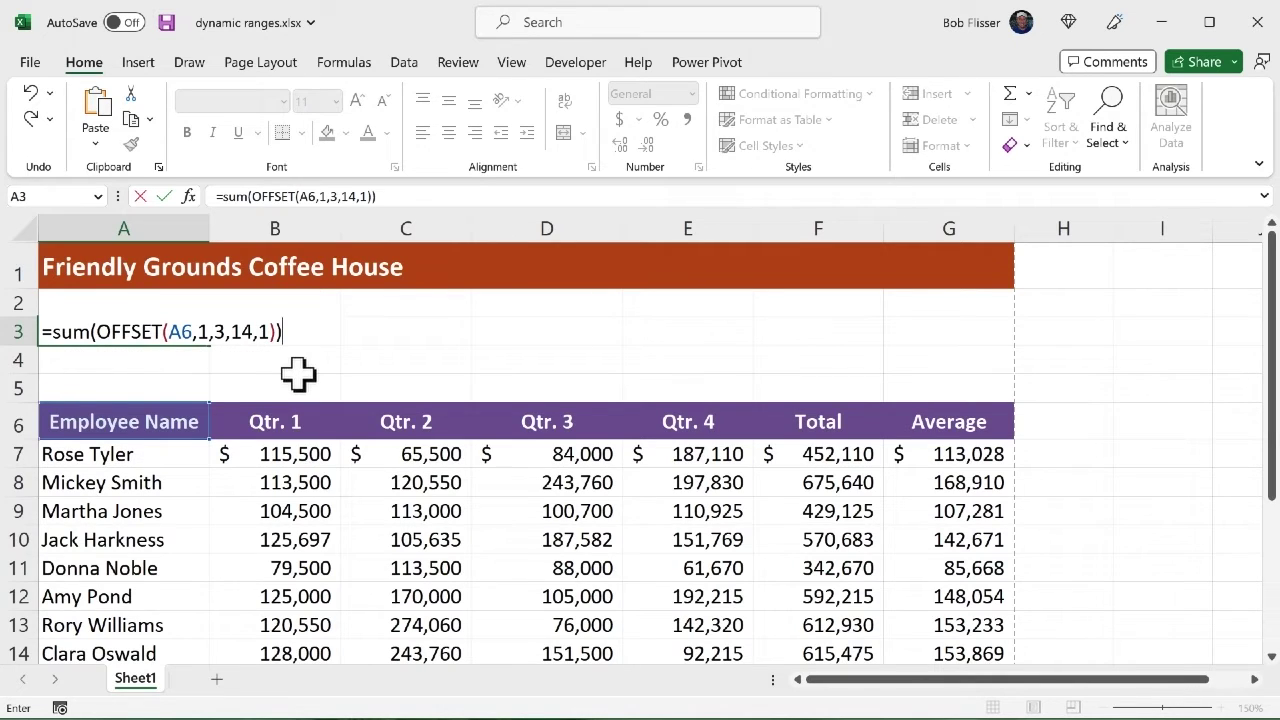
key(Return)
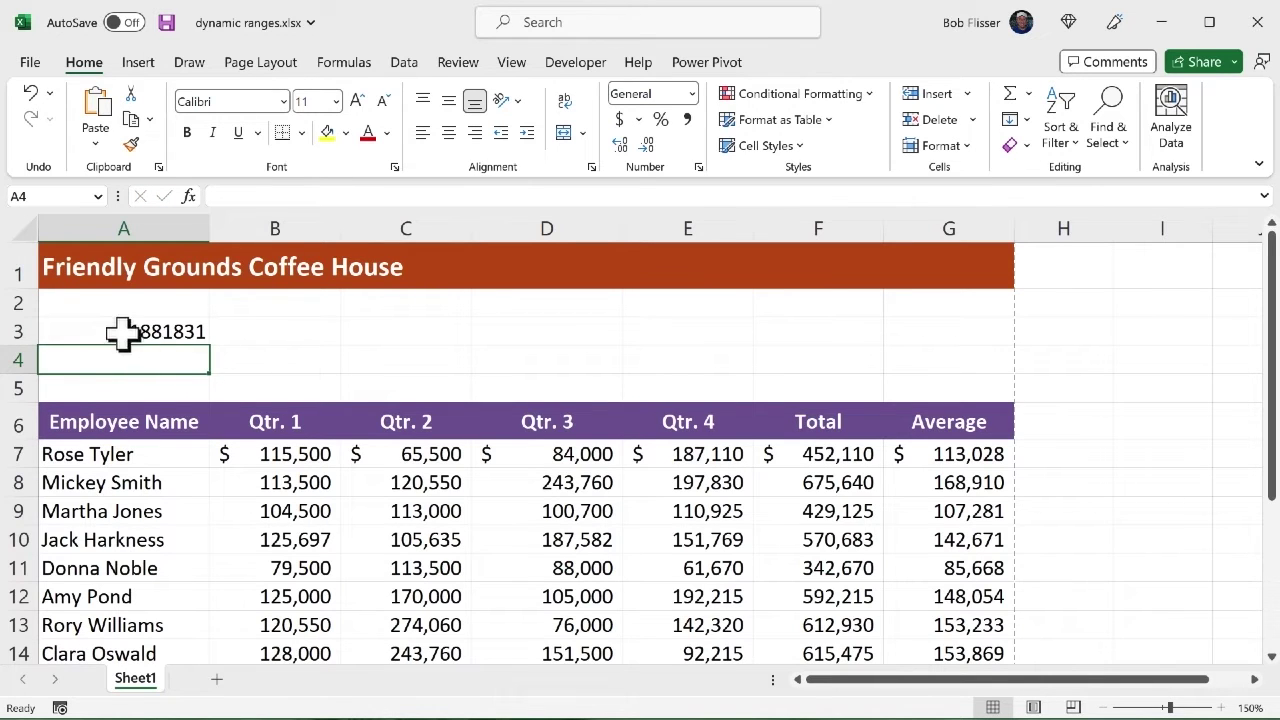
Step: Check that the Qtr. 3 total in D22 matches the 1881831 result in A3
scroll(543, 555, down, 4)
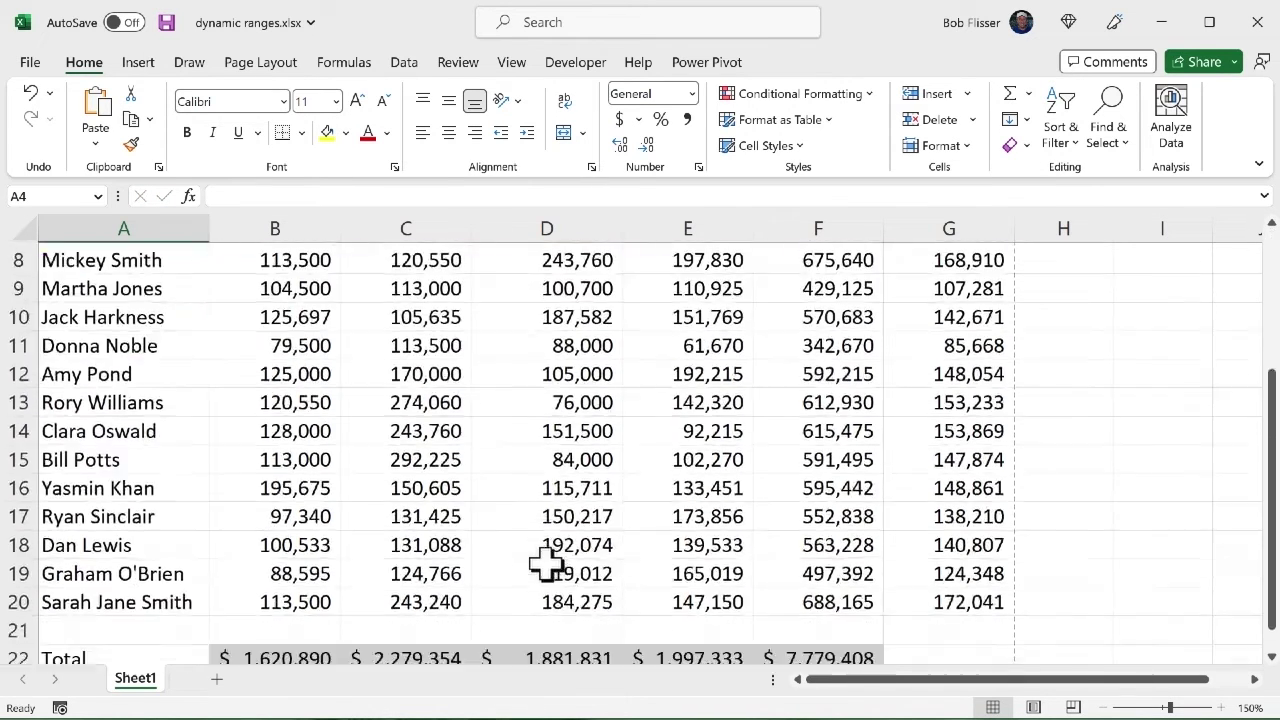
click(580, 551)
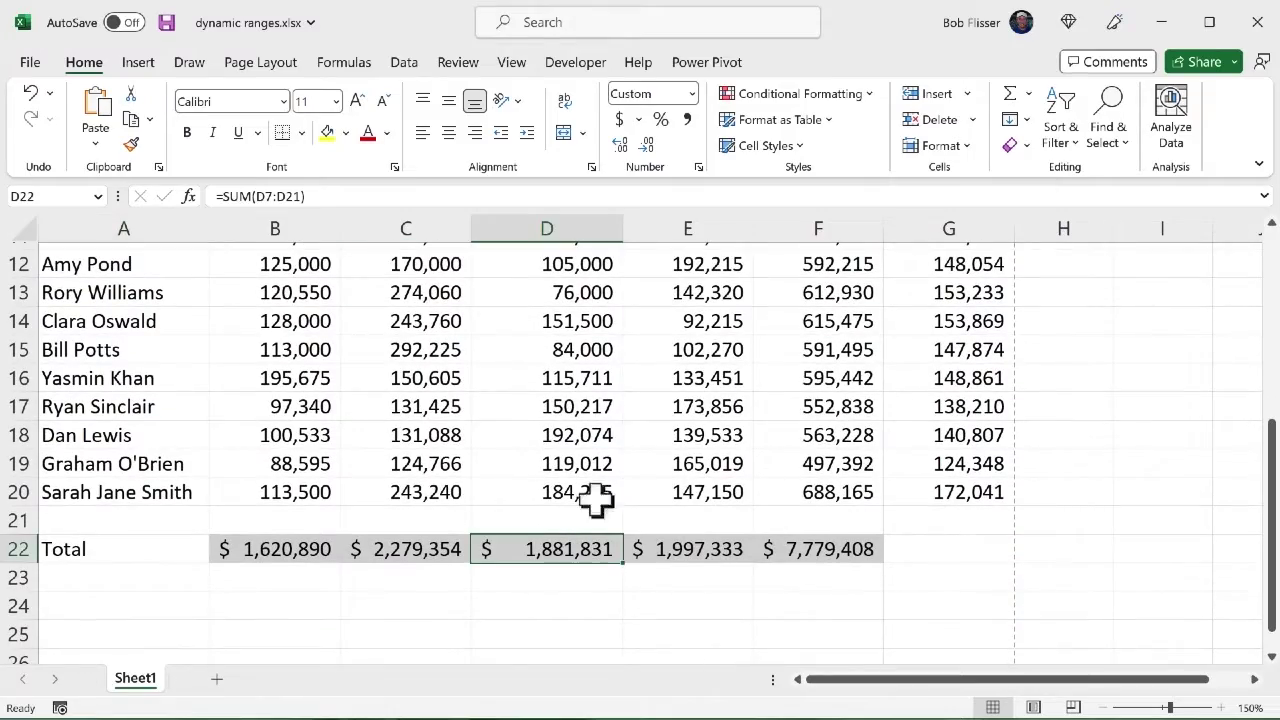
scroll(612, 460, up, 4)
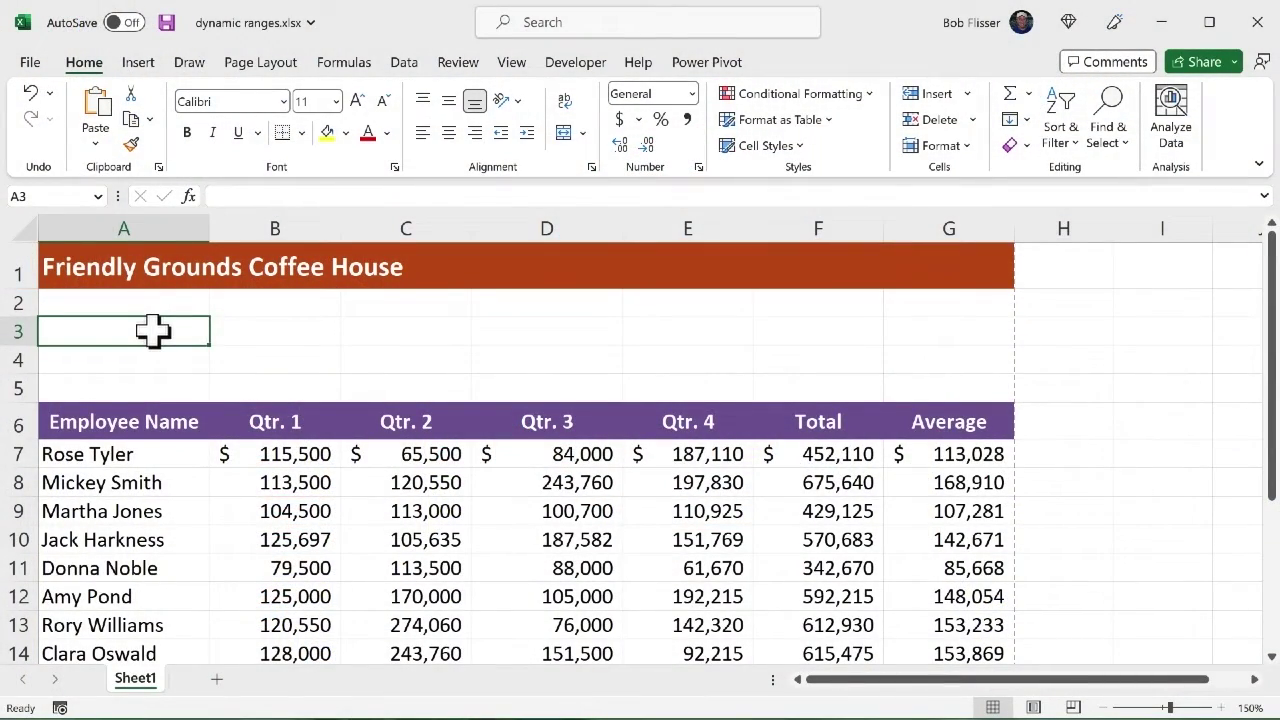
Step: Preview the sheet's current printout before setting a print area
scroll(152, 330, down, 2)
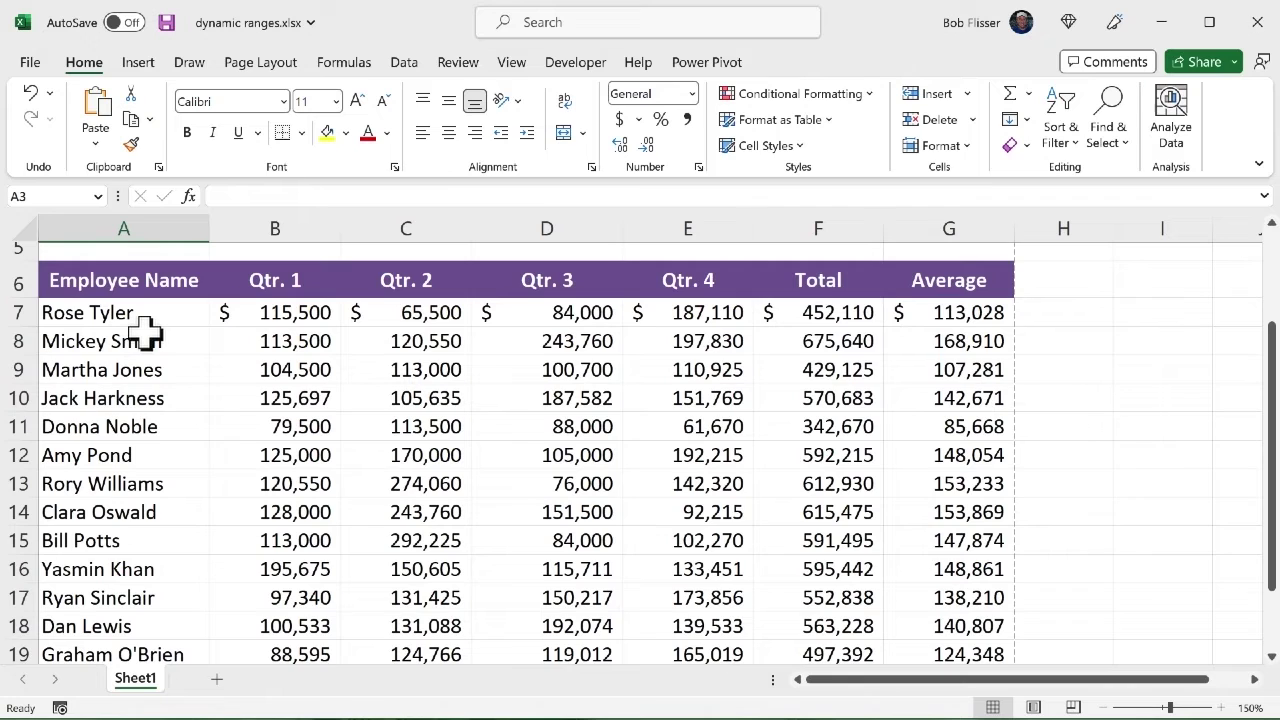
key(ctrl+p)
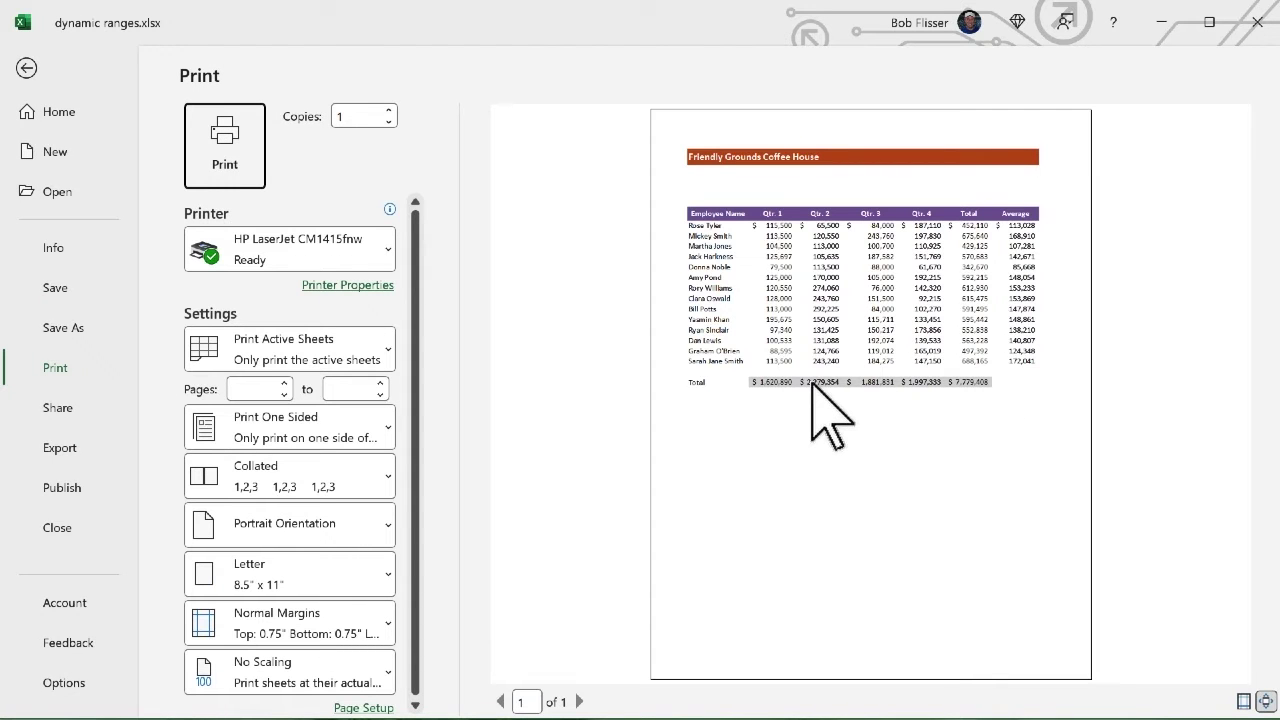
key(Escape)
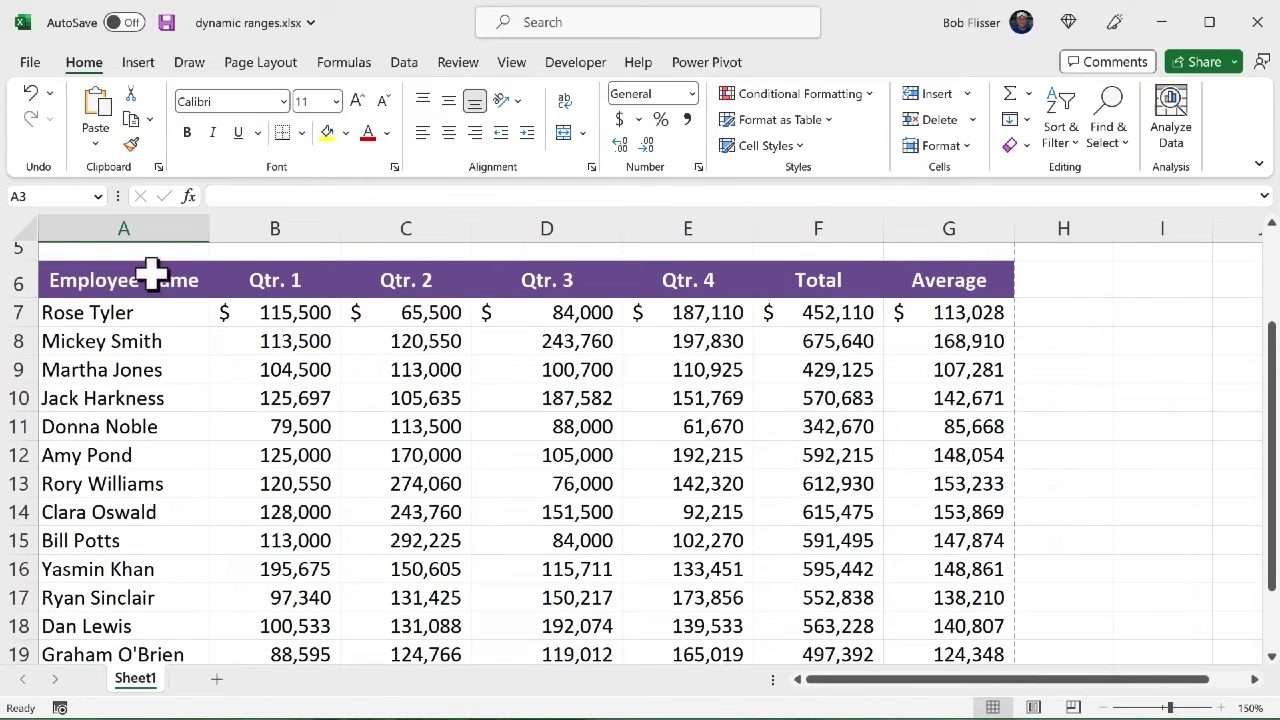
Step: Set the print area to A6:C13 (Employee Name, Qtr. 1, Qtr. 2) and check the print preview
drag(135, 280, 410, 475)
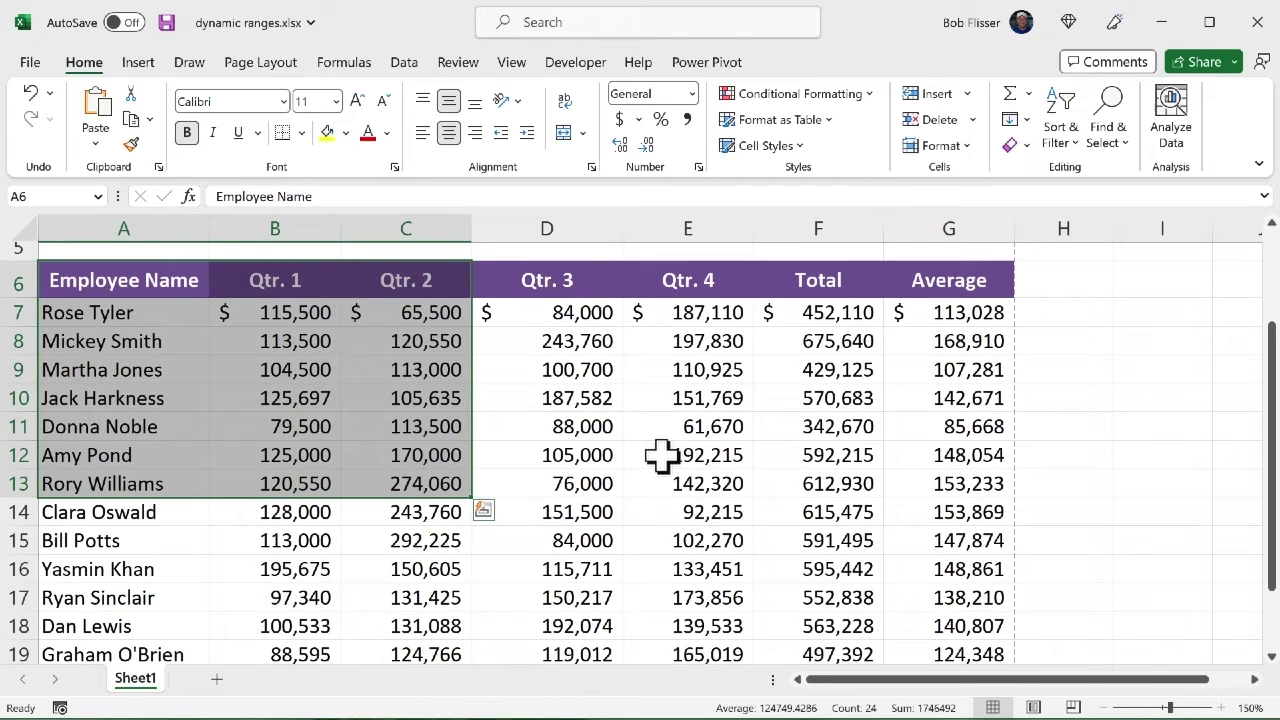
click(255, 88)
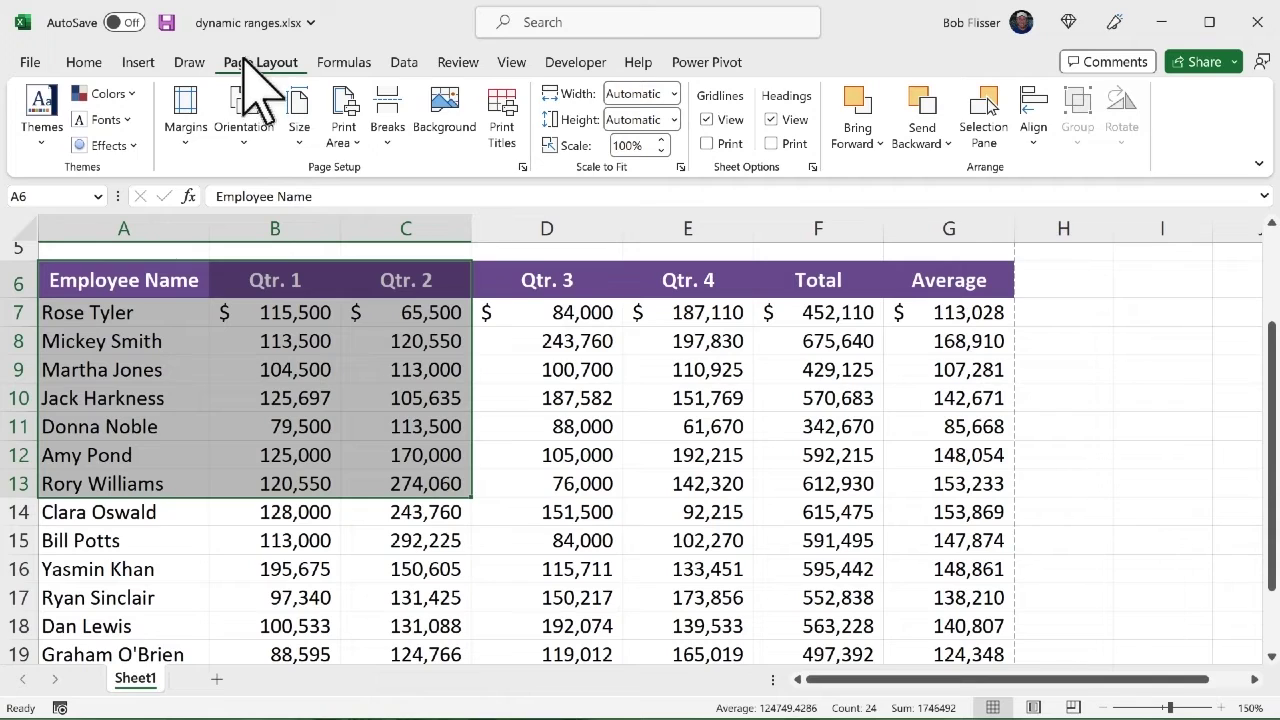
click(348, 135)
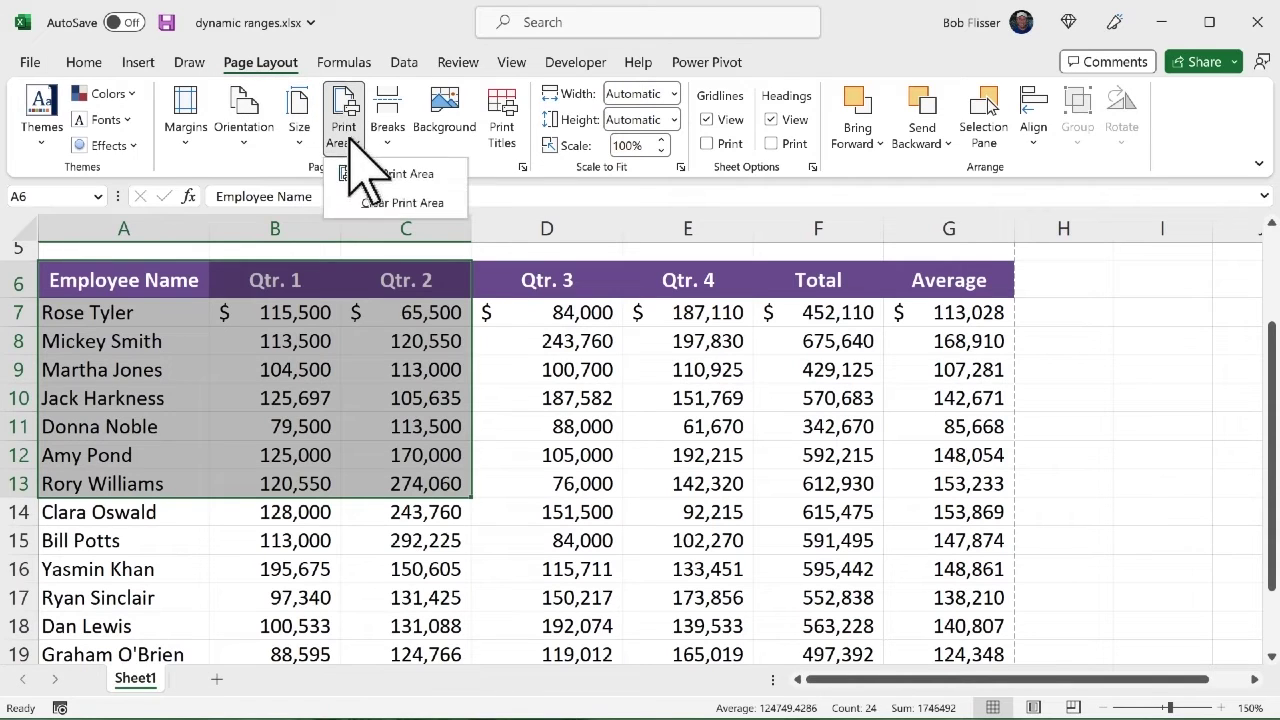
click(406, 173)
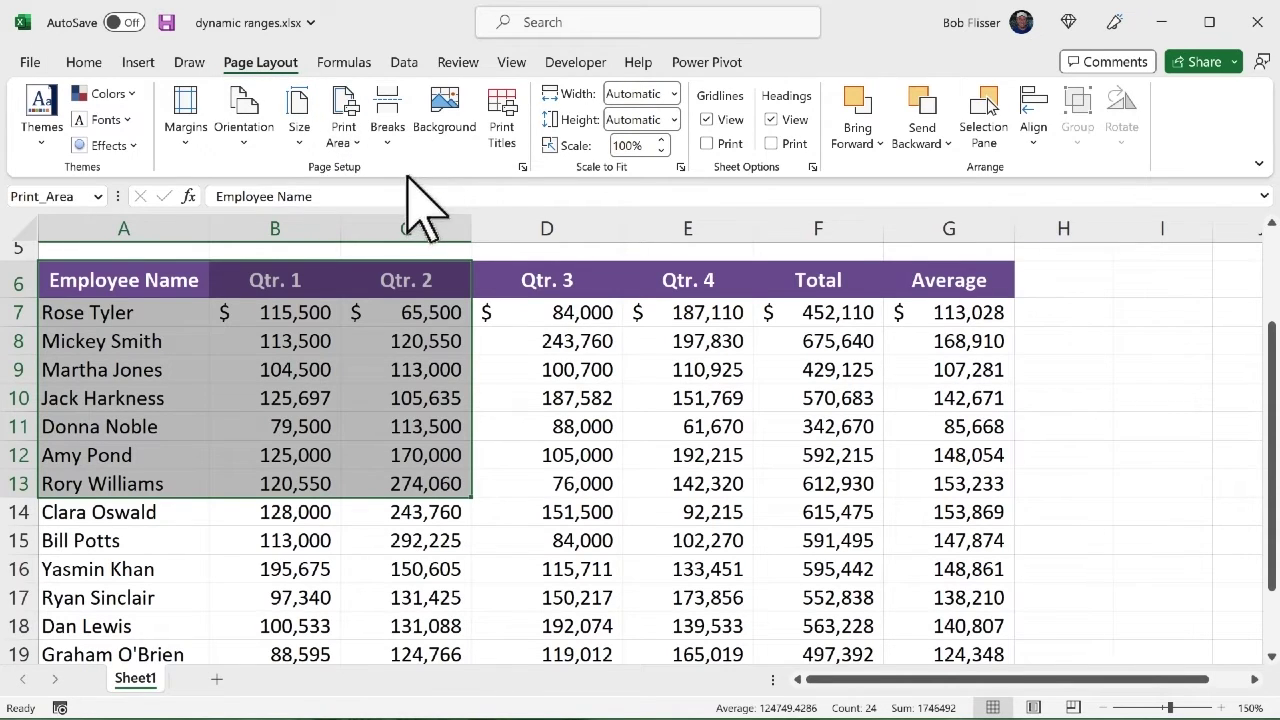
click(577, 373)
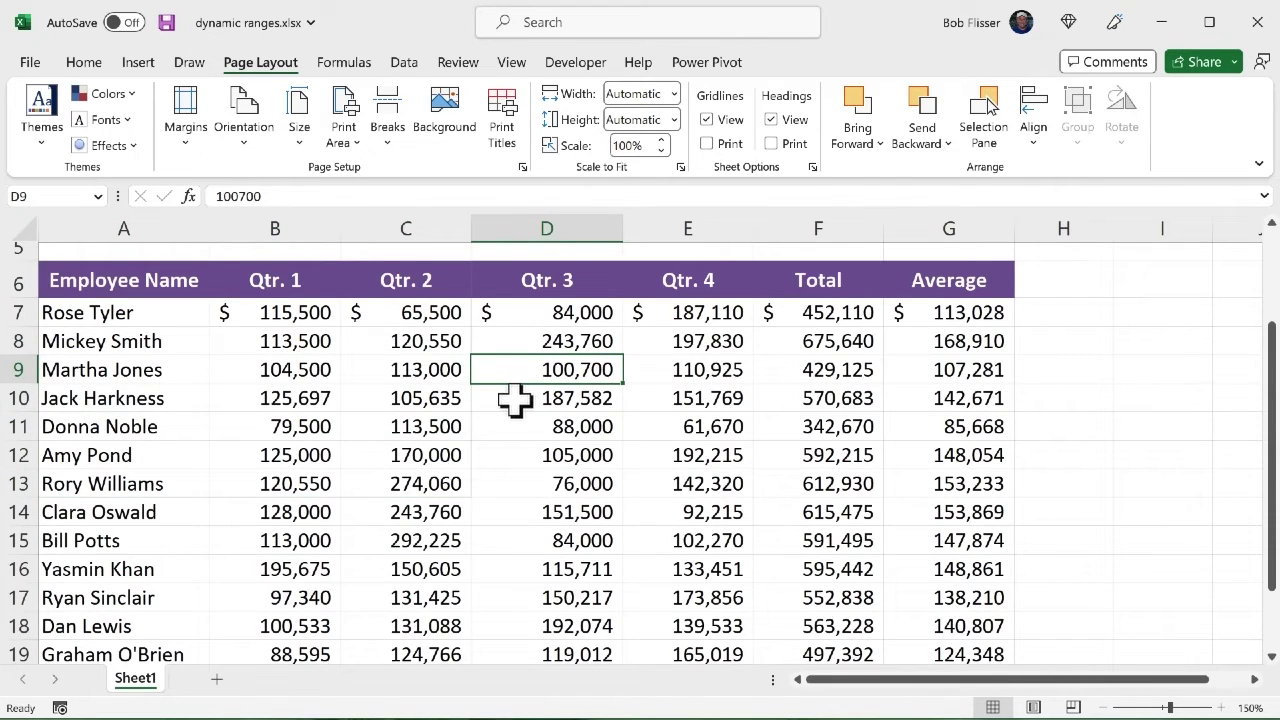
key(ctrl+p)
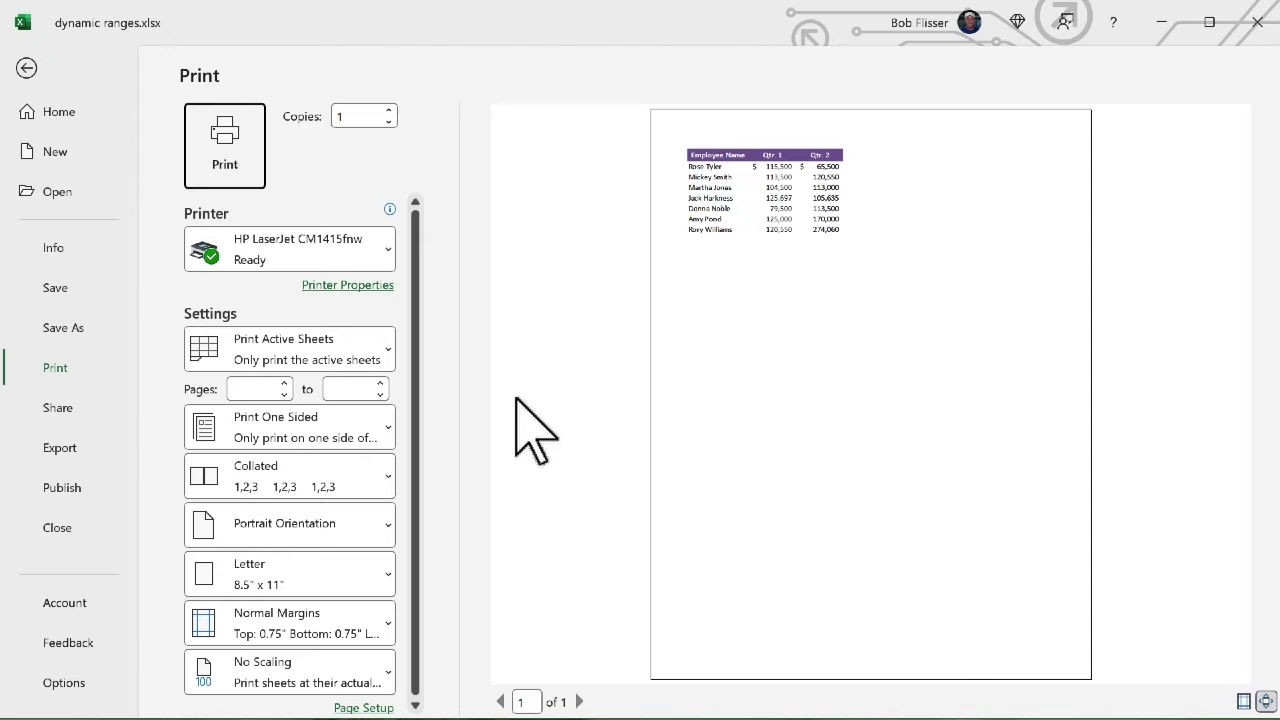
key(Escape)
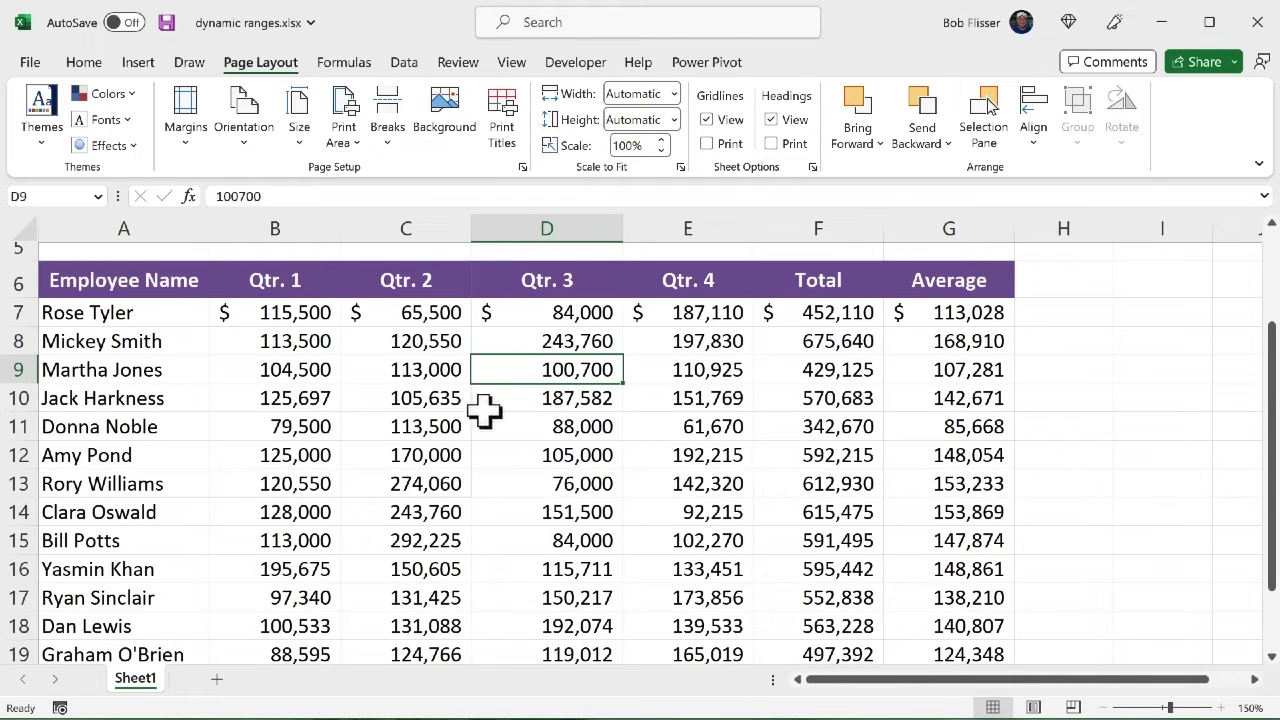
Step: Reset the print area to A6:B13 (Employee Name and Qtr. 1) and verify it in the print preview
drag(131, 283, 268, 483)
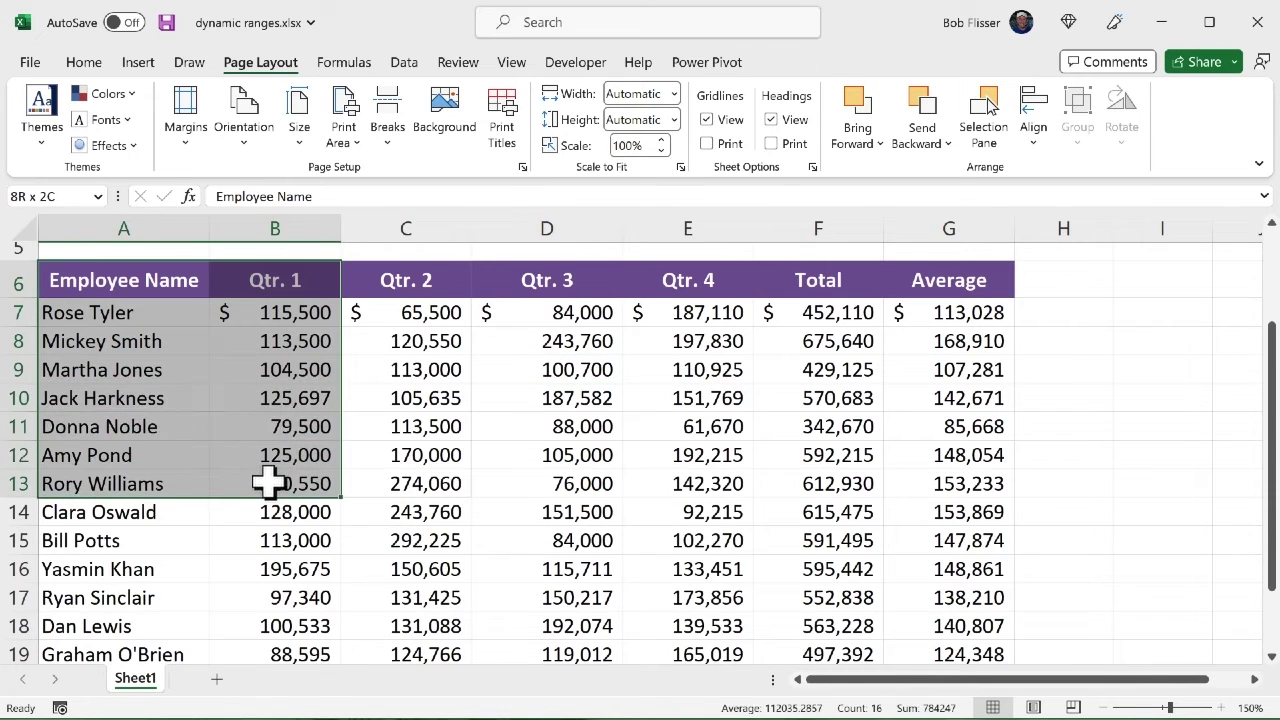
click(347, 135)
click(425, 176)
click(450, 402)
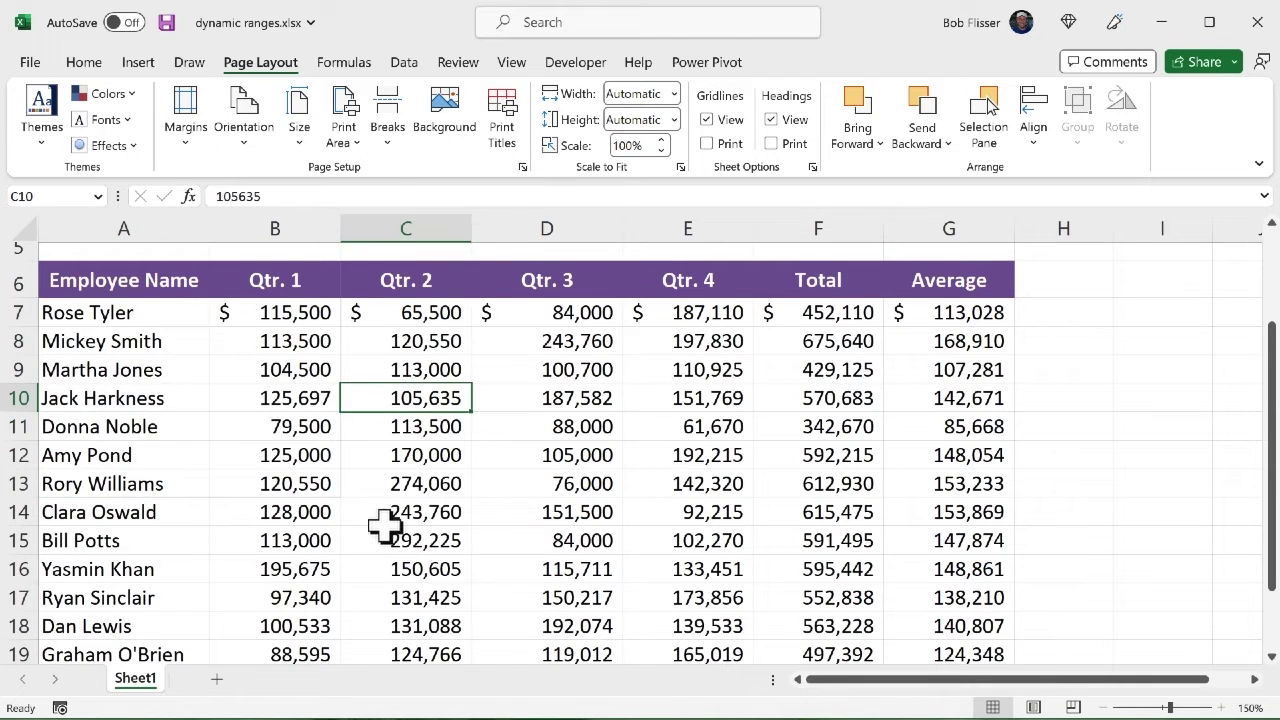
key(ctrl+p)
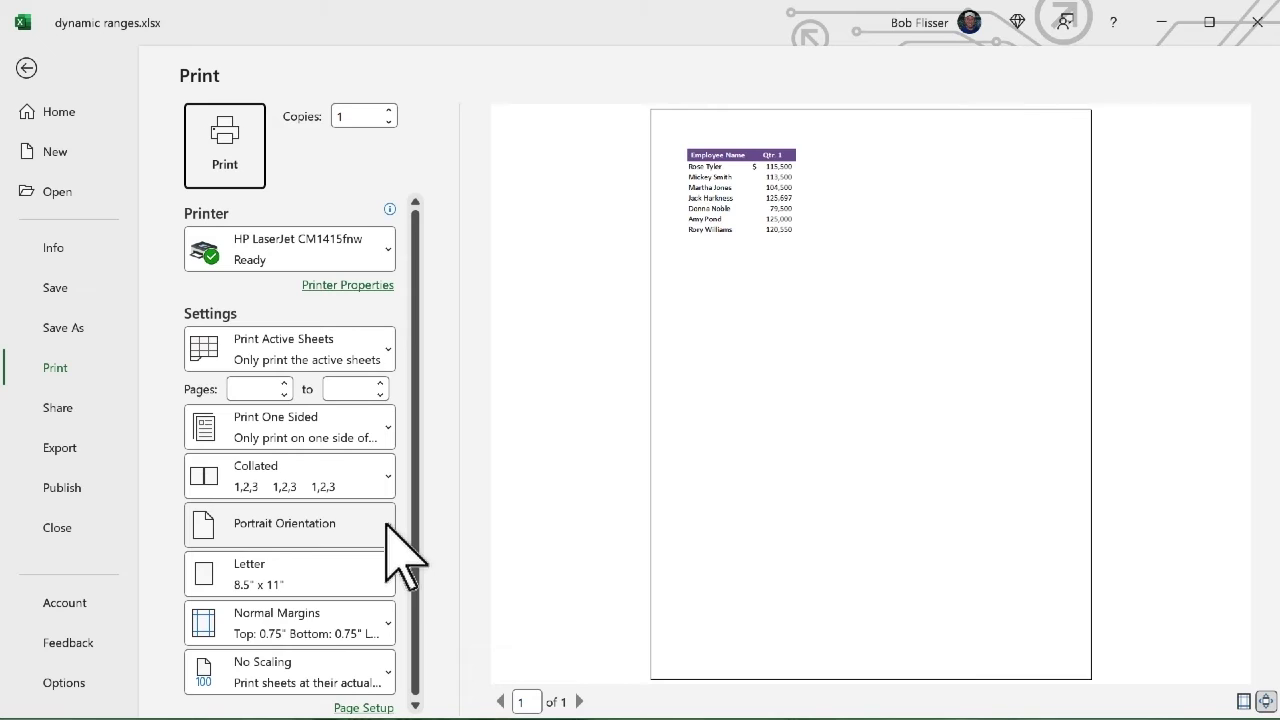
key(Escape)
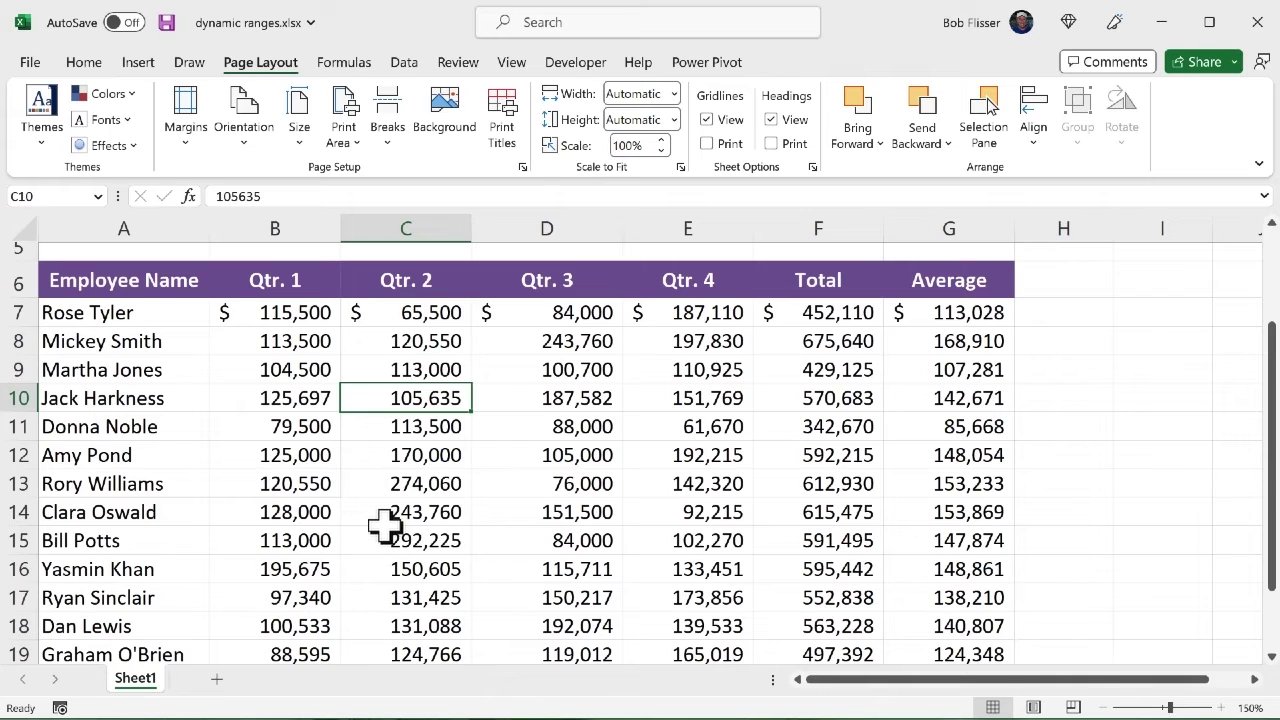
Step: Enter the labels Rows down, Columns across, Height and Width in C4:F4
scroll(384, 524, up, 1)
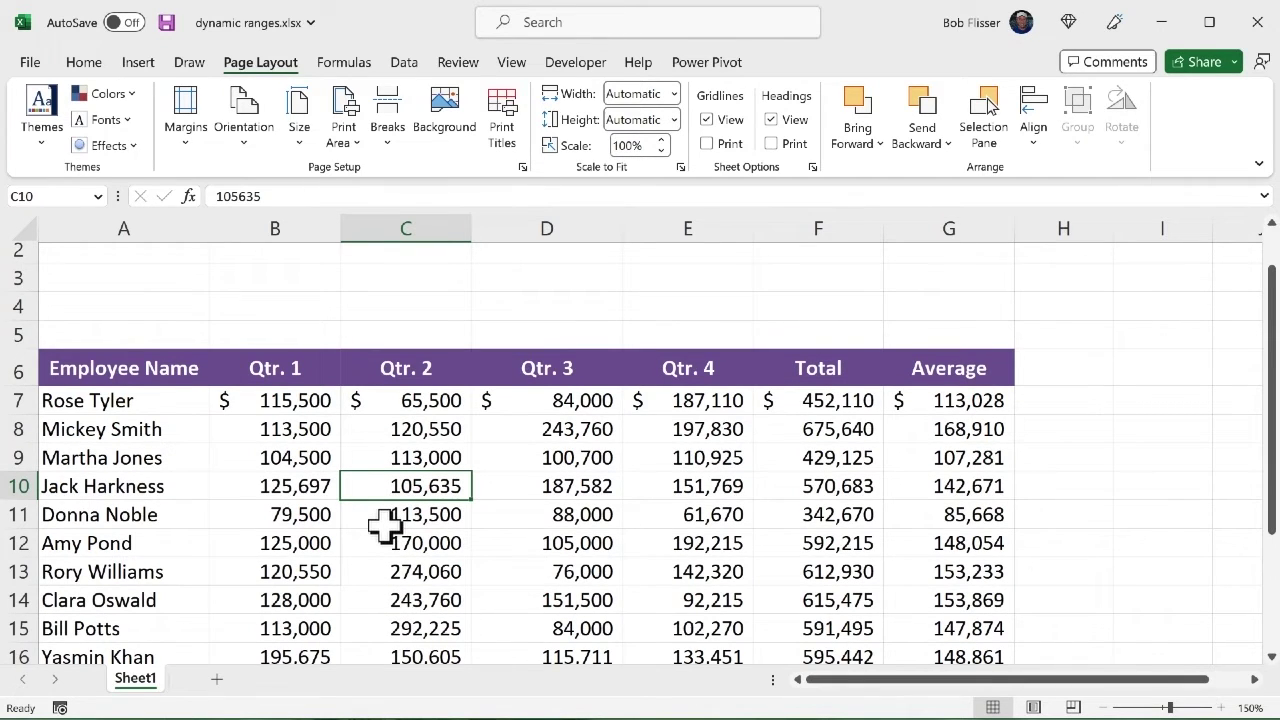
click(411, 306)
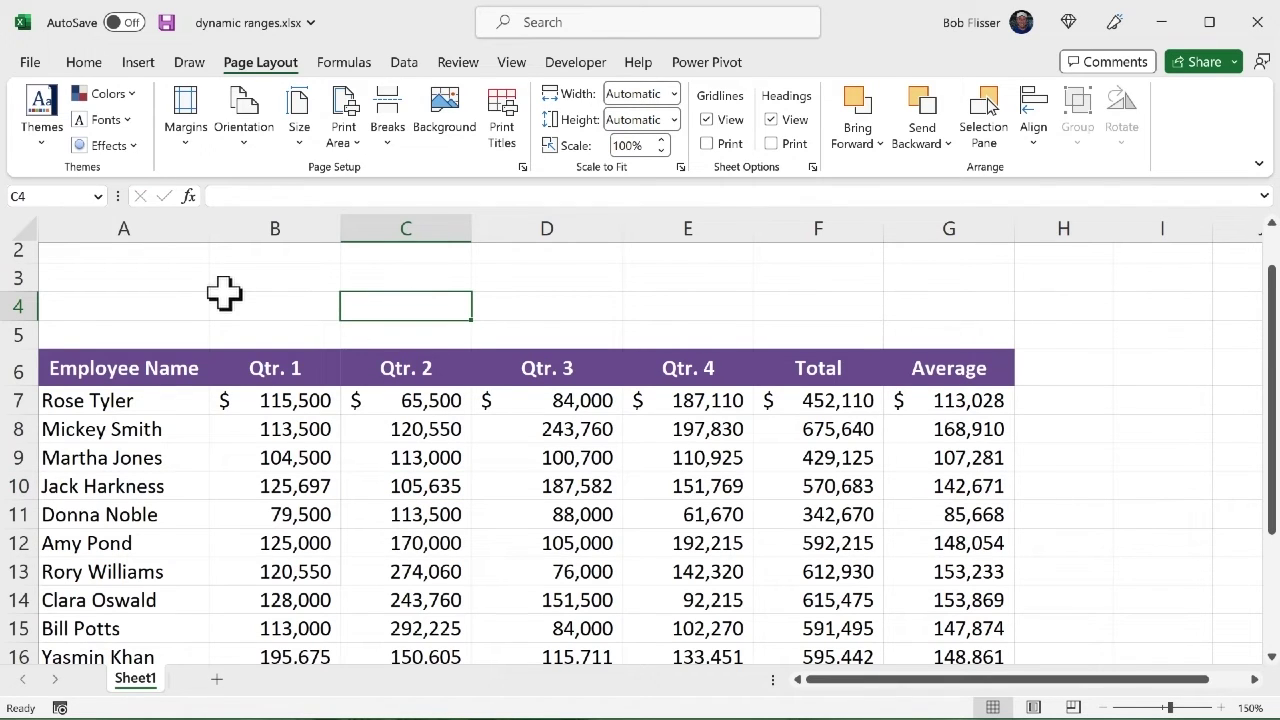
text(Rows down)
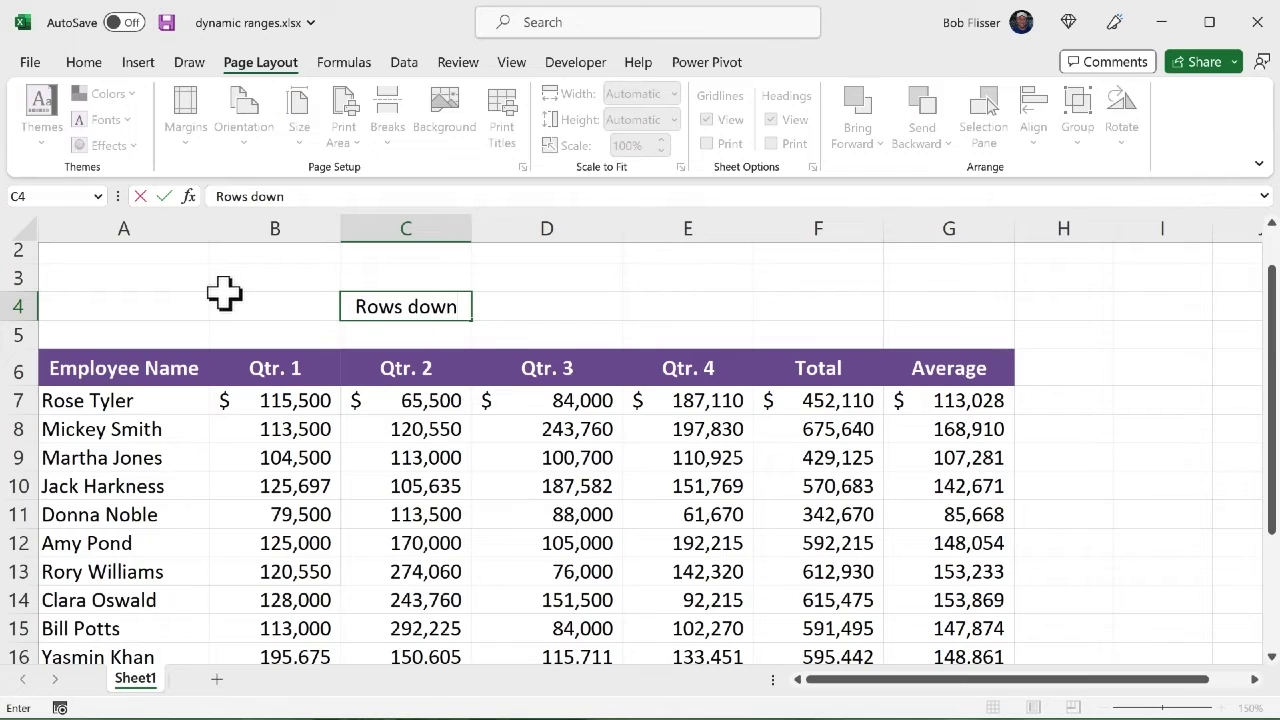
key(Tab)
text(Co)
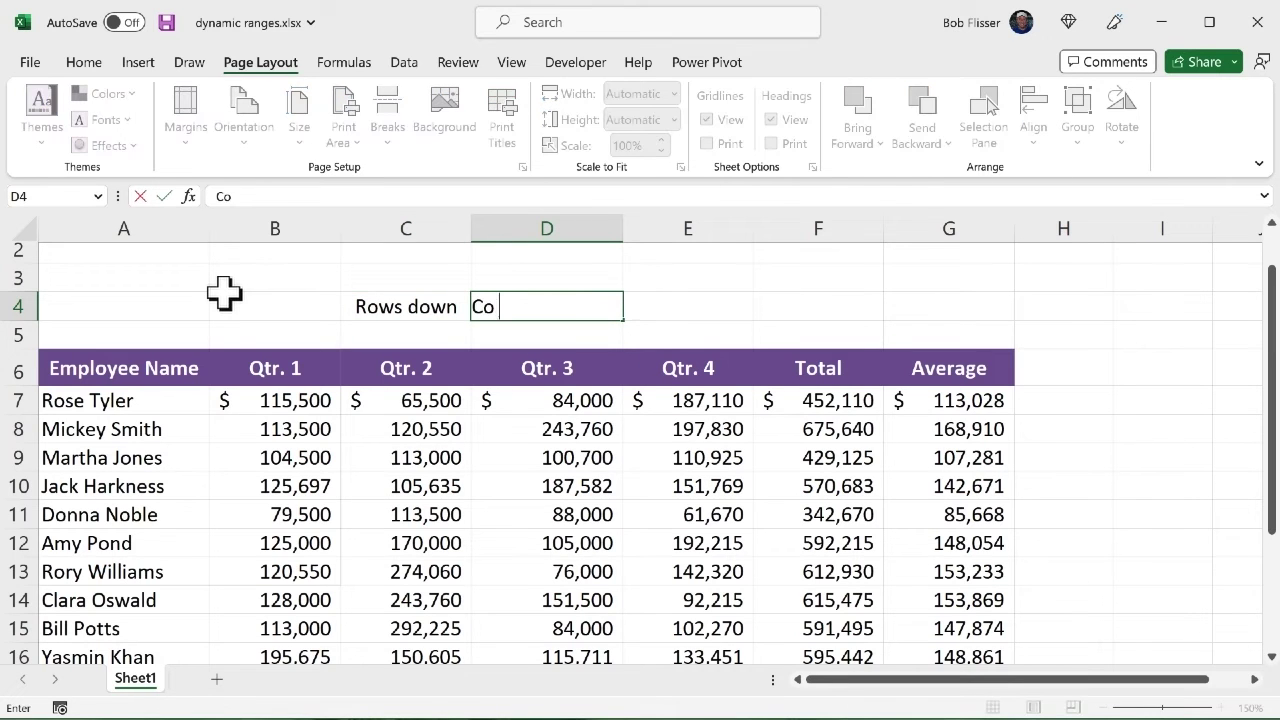
text(lumns across)
key(Tab)
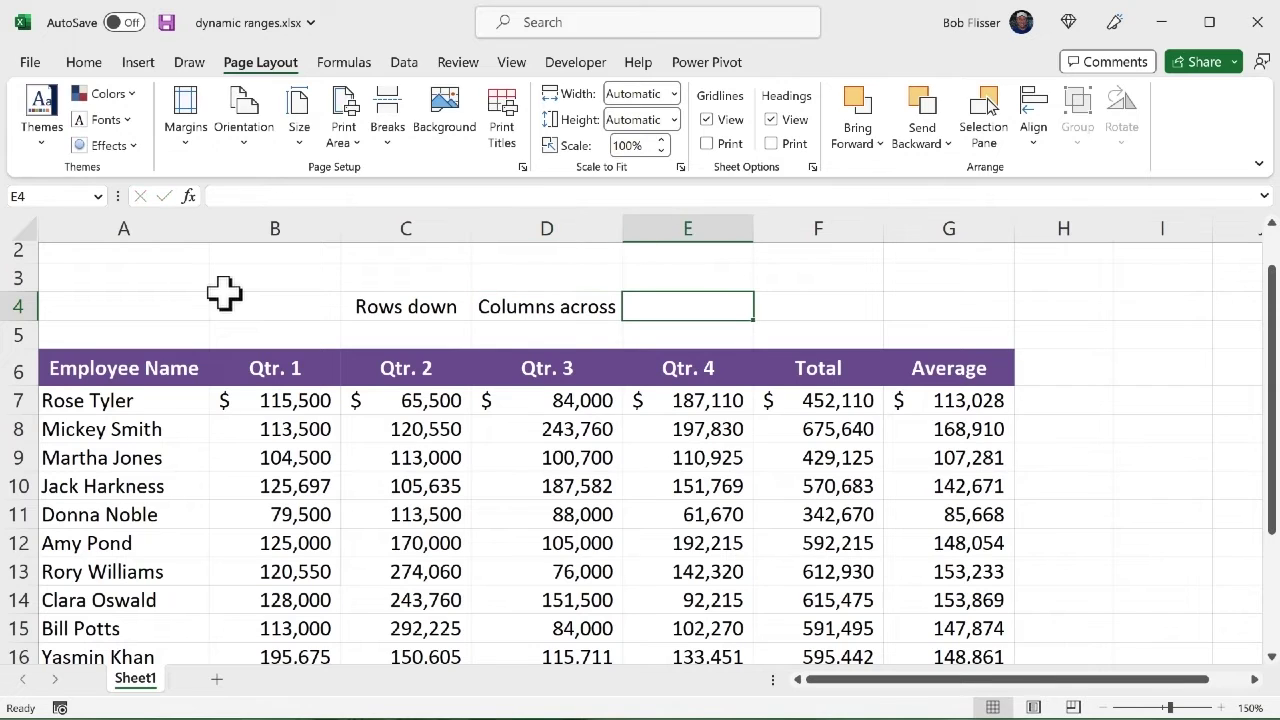
text(Height)
key(Tab)
text(Width)
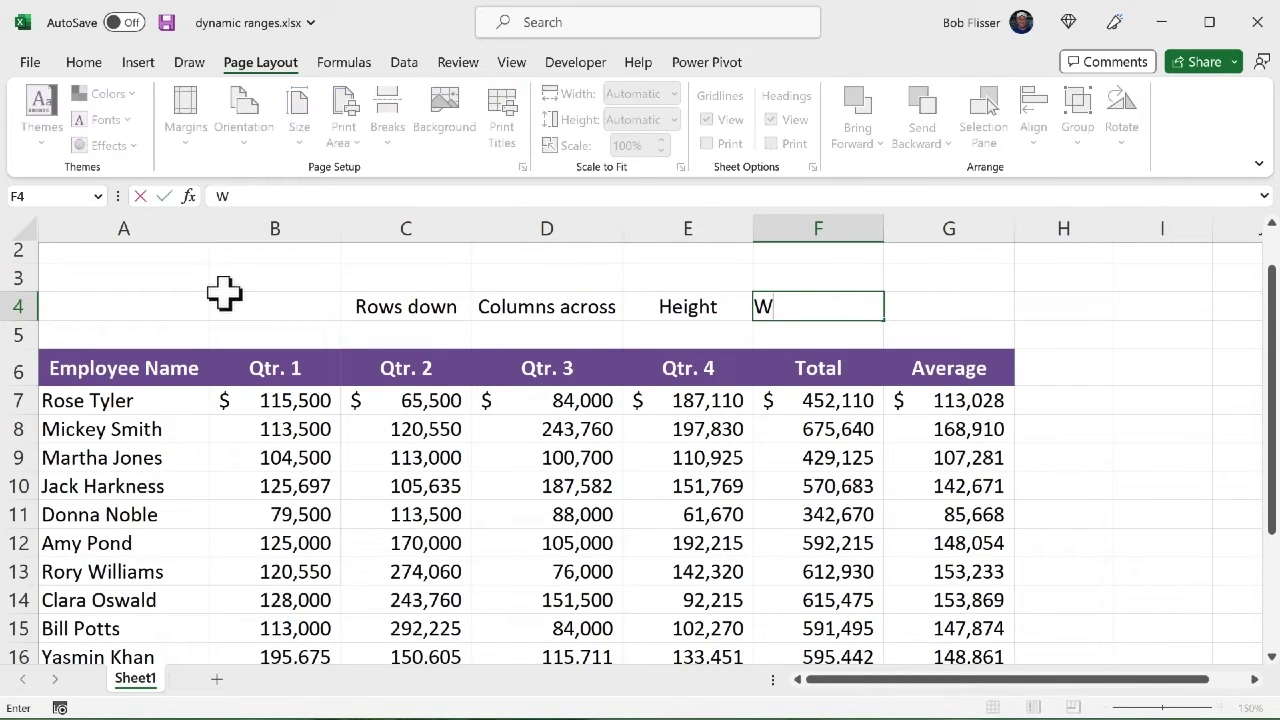
key(Return)
Step: Enter the values 0, 0, 6 and 2 beneath the labels in C5:F5
text(0)
key(Tab)
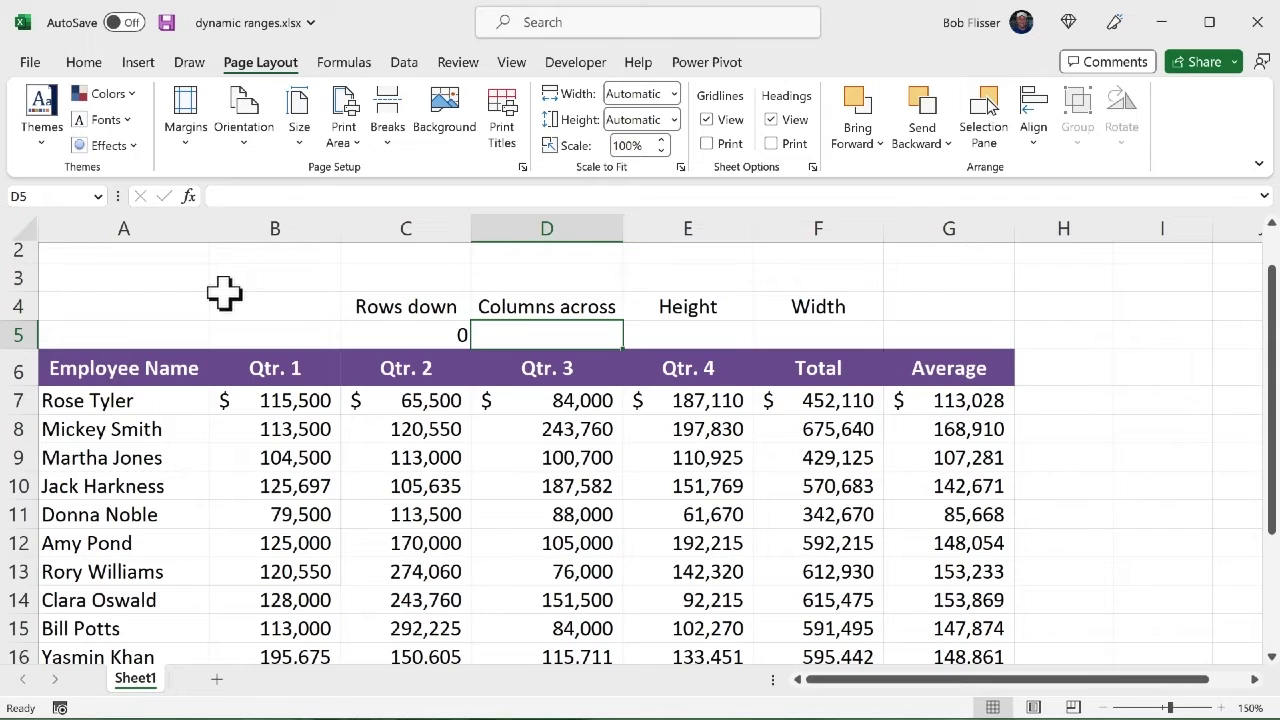
text(0)
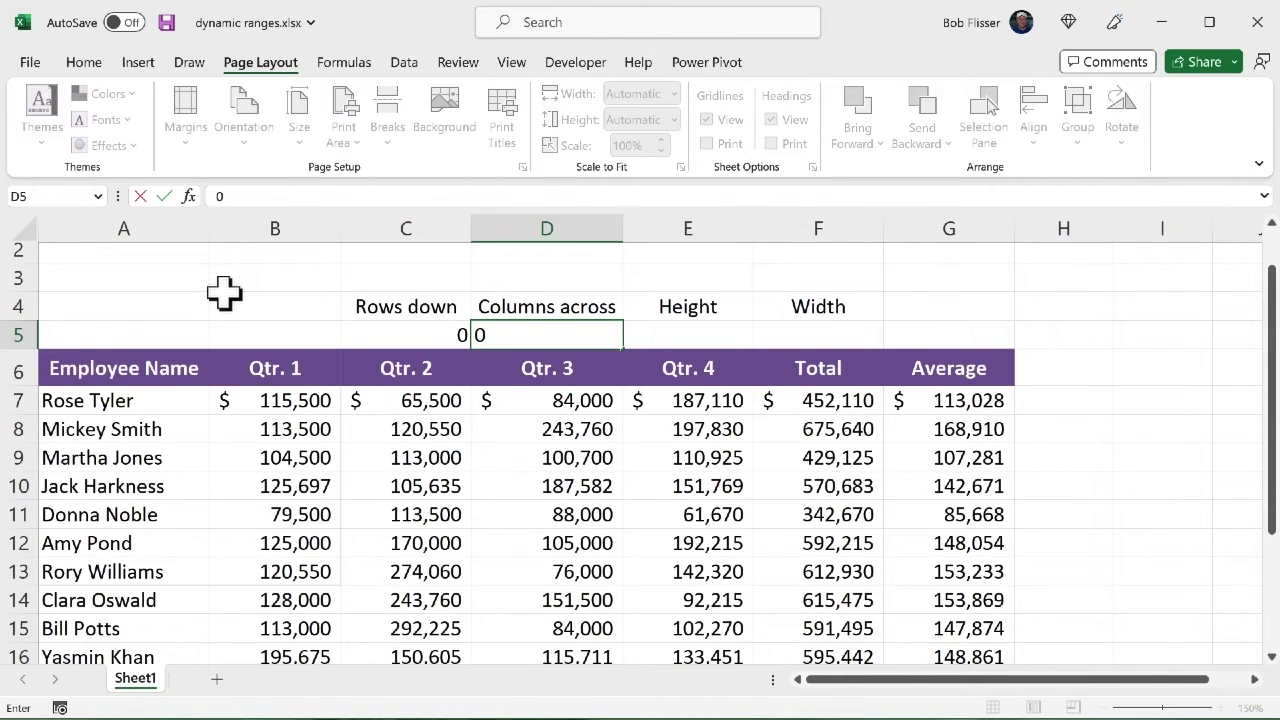
key(Tab)
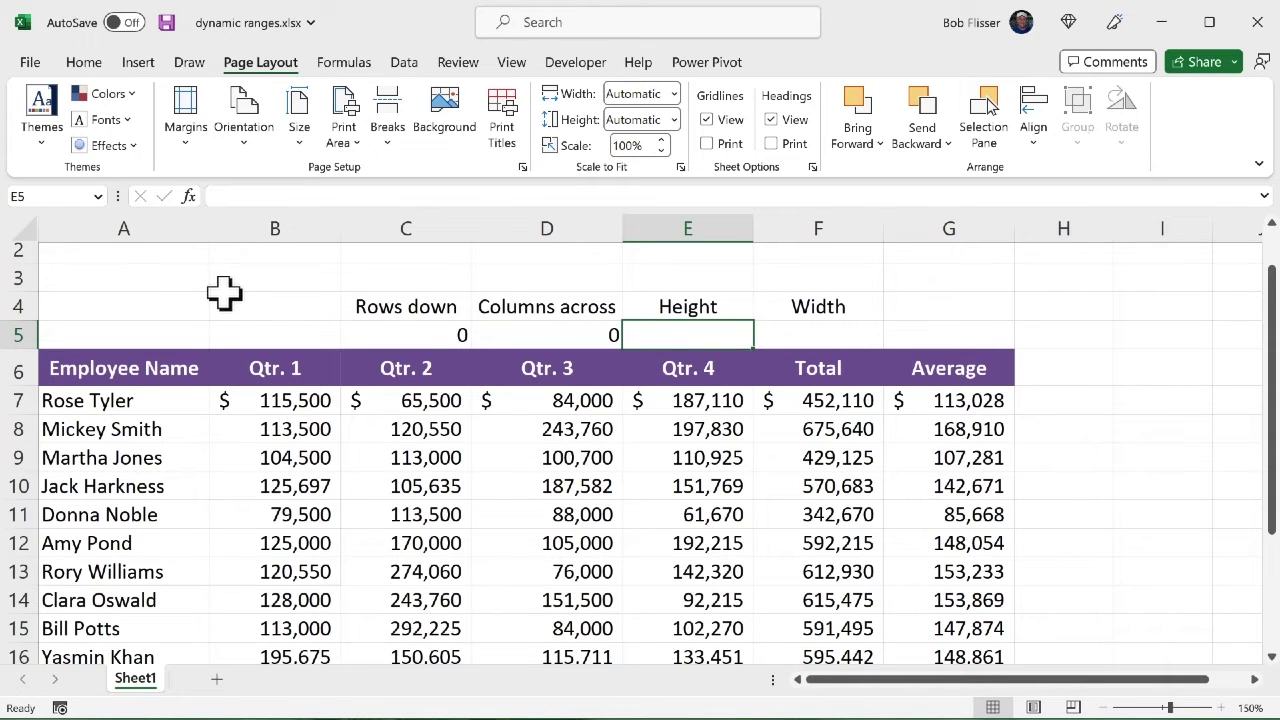
text(6)
key(Tab)
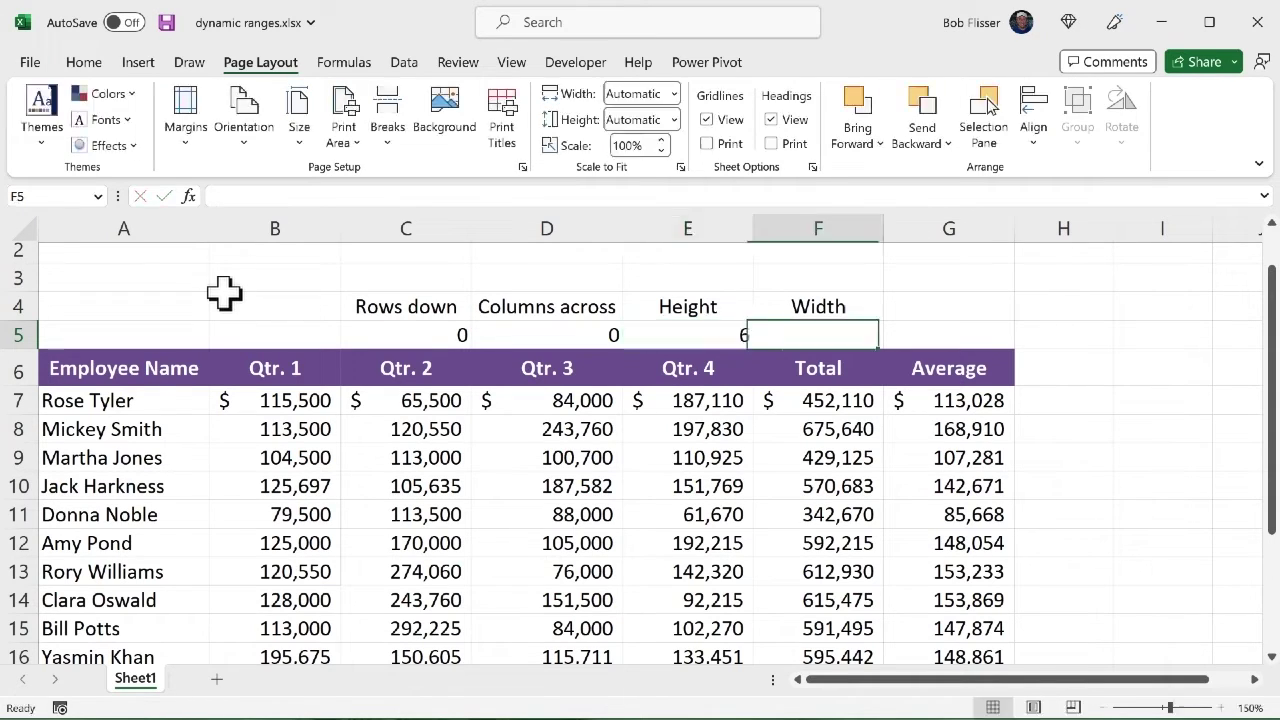
text(2)
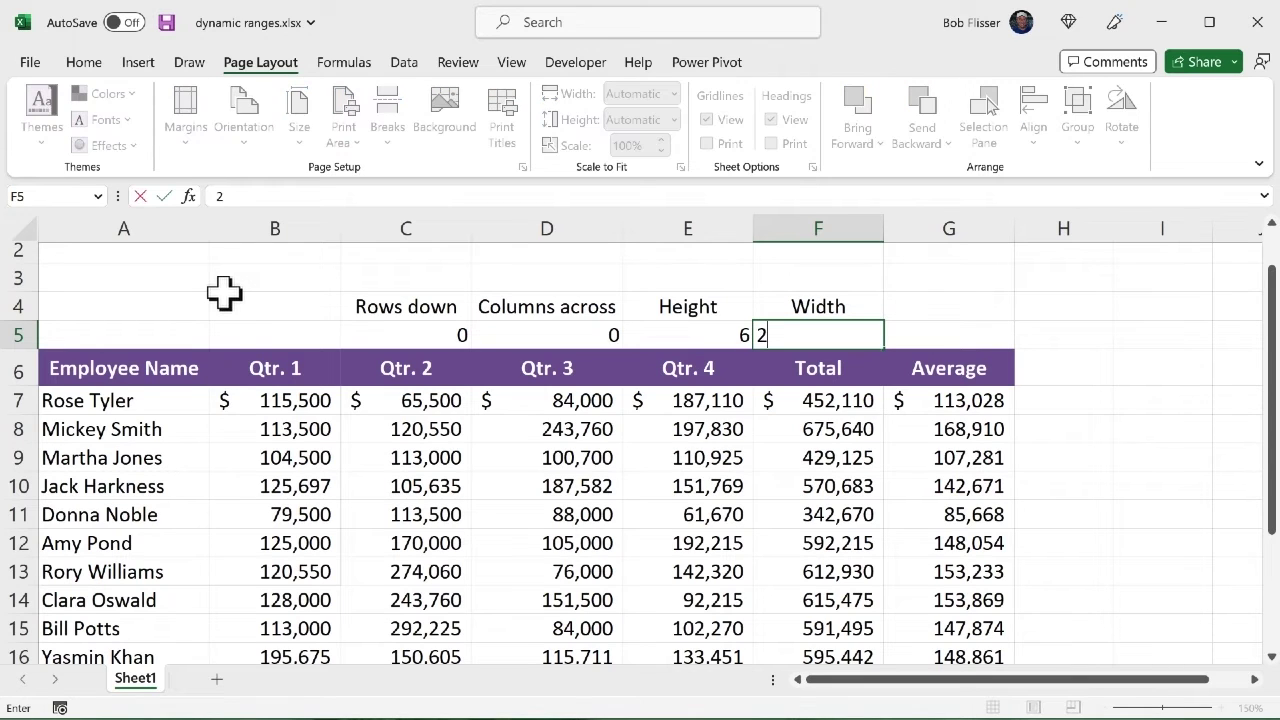
key(Return)
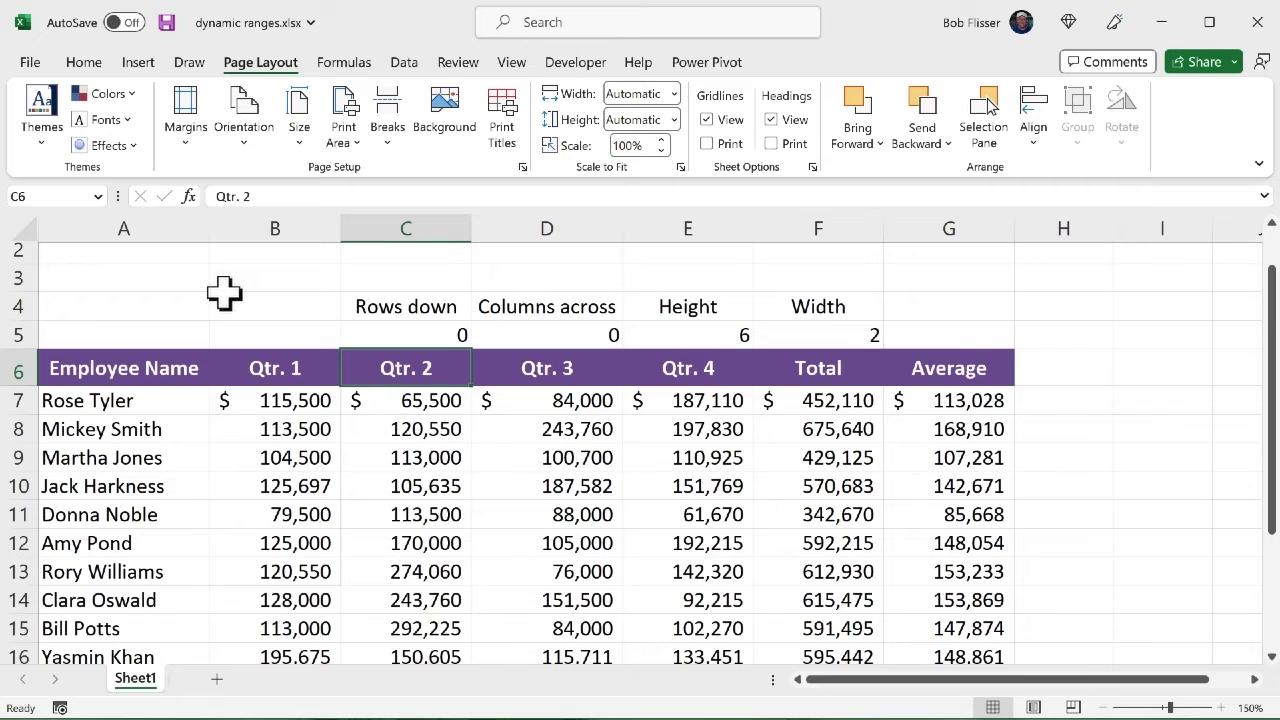
click(352, 62)
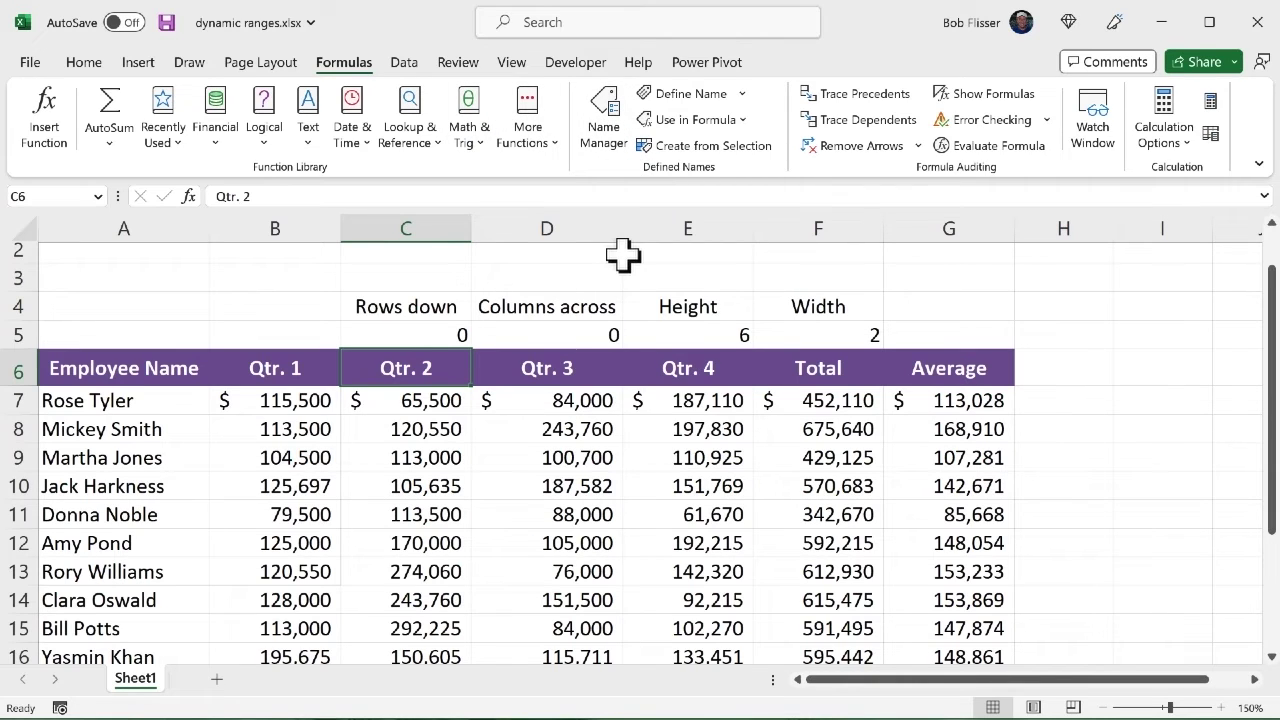
Step: In Name Manager, delete Print_Area's existing Sheet1!$A$6:$B$13 reference
click(604, 120)
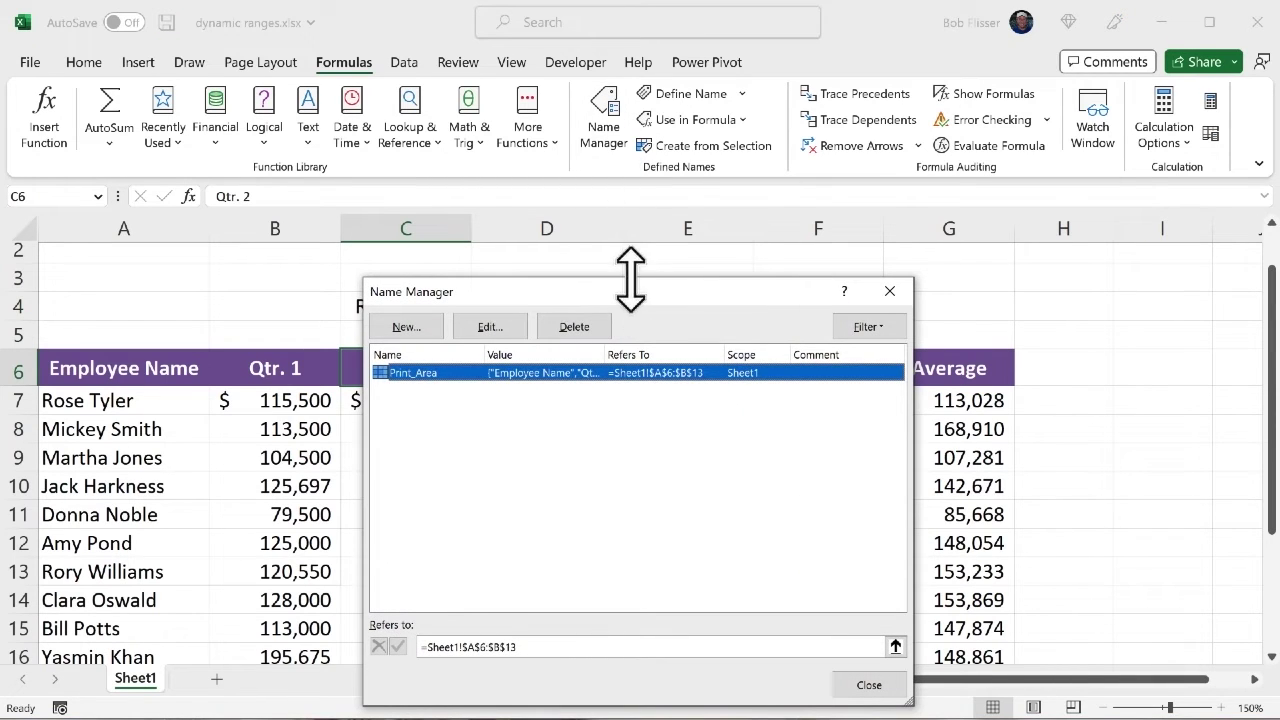
drag(629, 278, 638, 370)
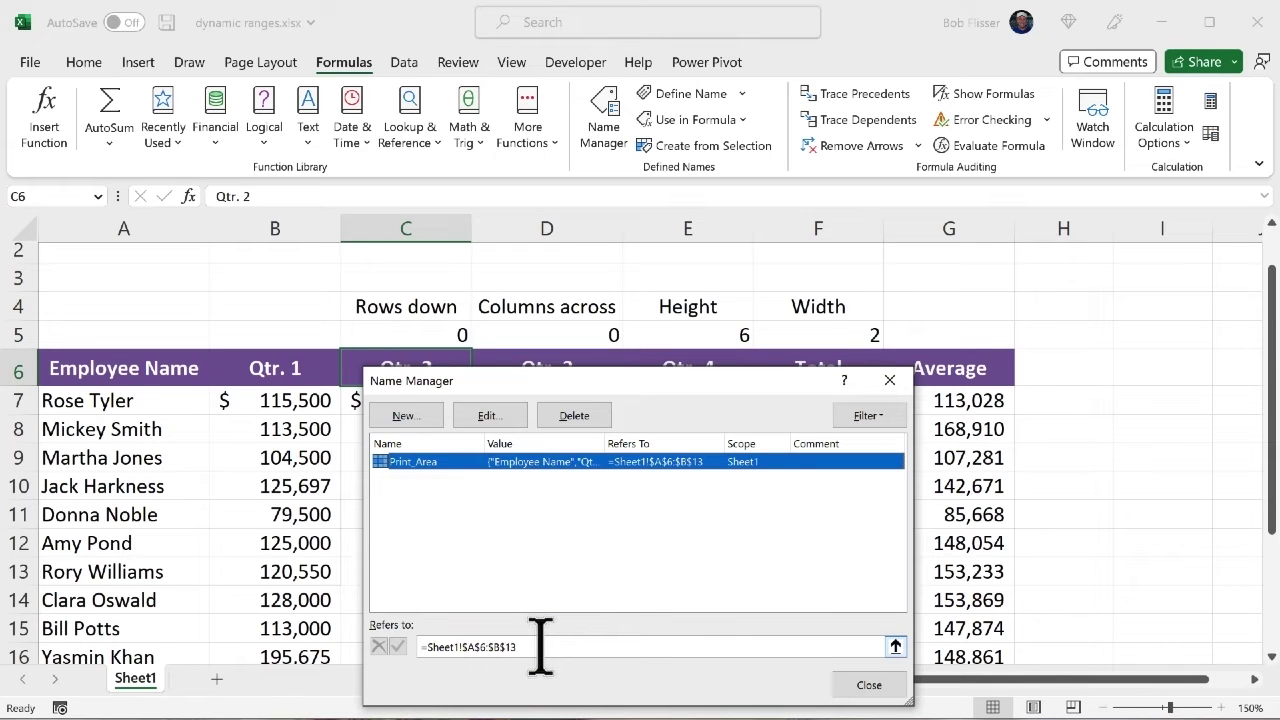
drag(540, 646, 425, 646)
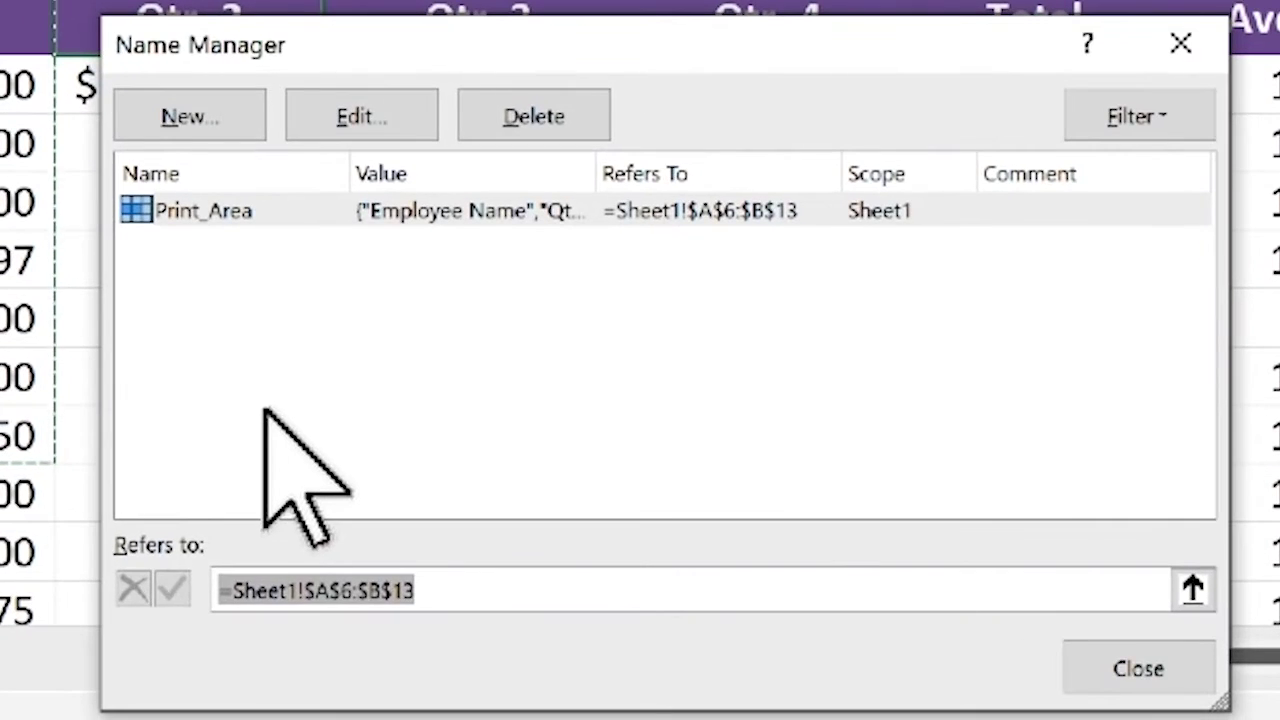
key(Delete)
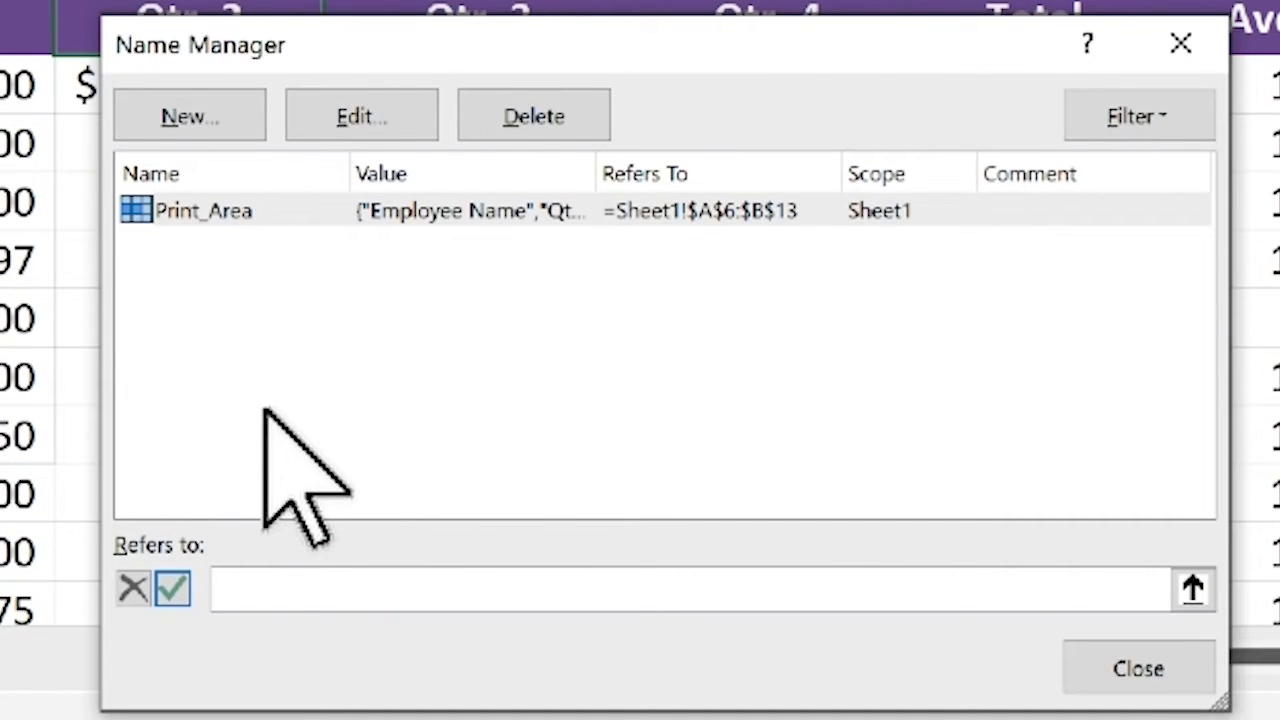
Step: Define Print_Area as =offset(Sheet1!$A$6,Sheet1!$C$5,Sheet1!$D$5,Sheet1!$E$5,Sheet1!$F$5)
text(=offset()
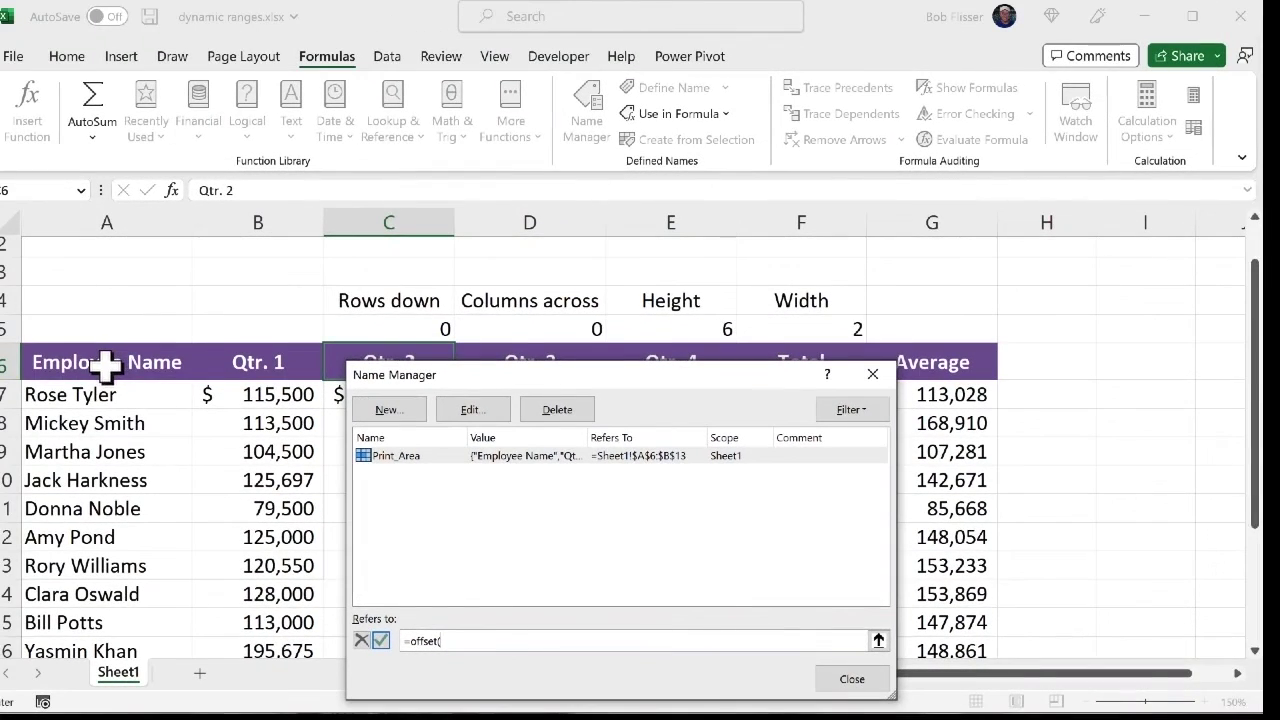
click(105, 366)
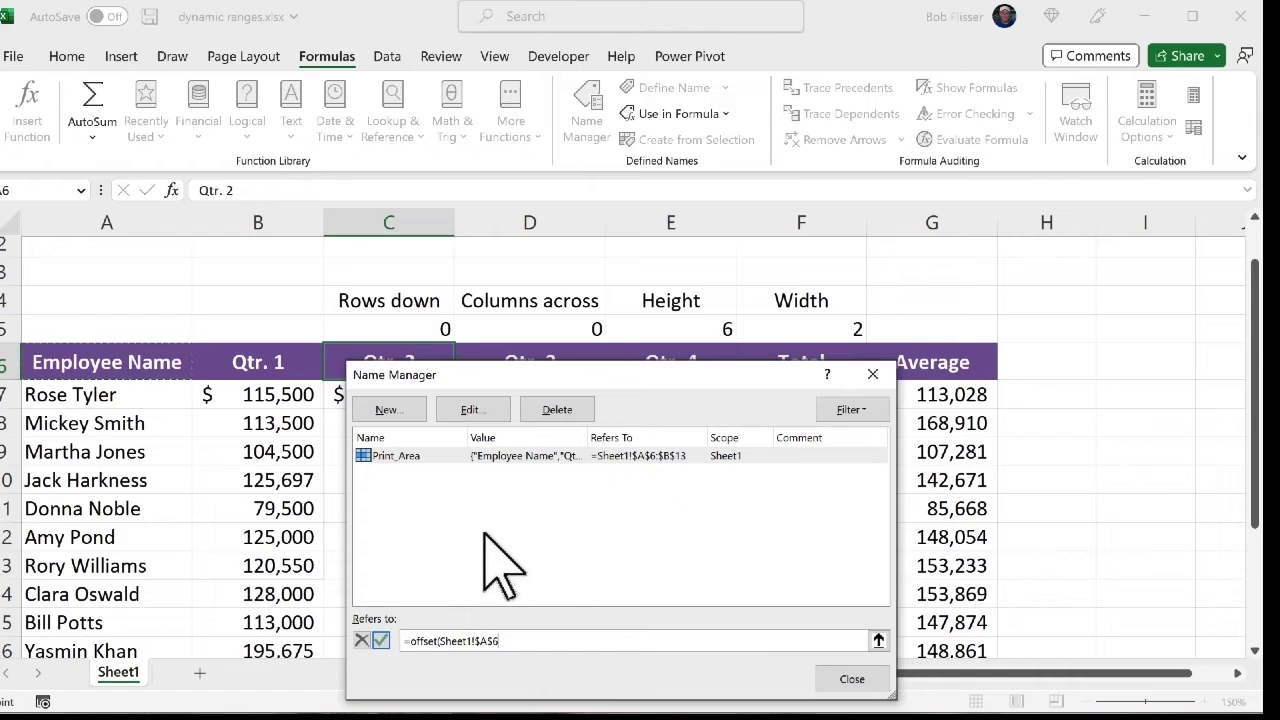
text(,)
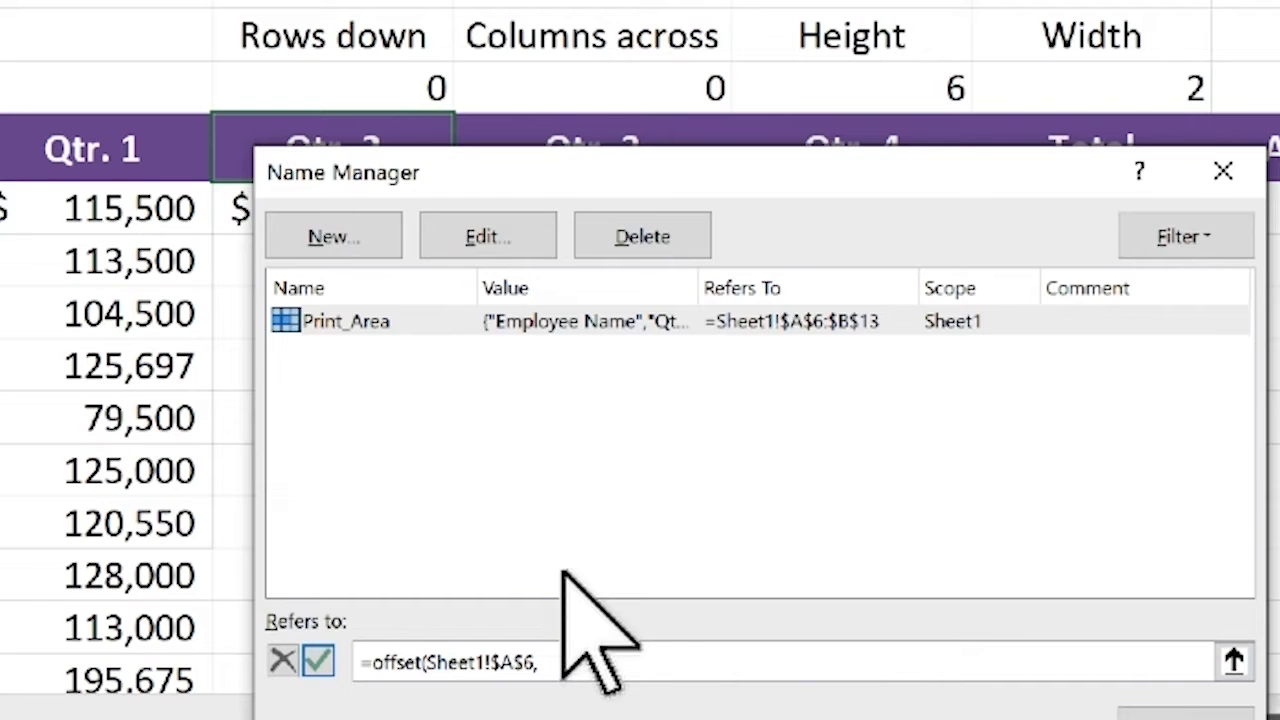
click(348, 88)
text(,)
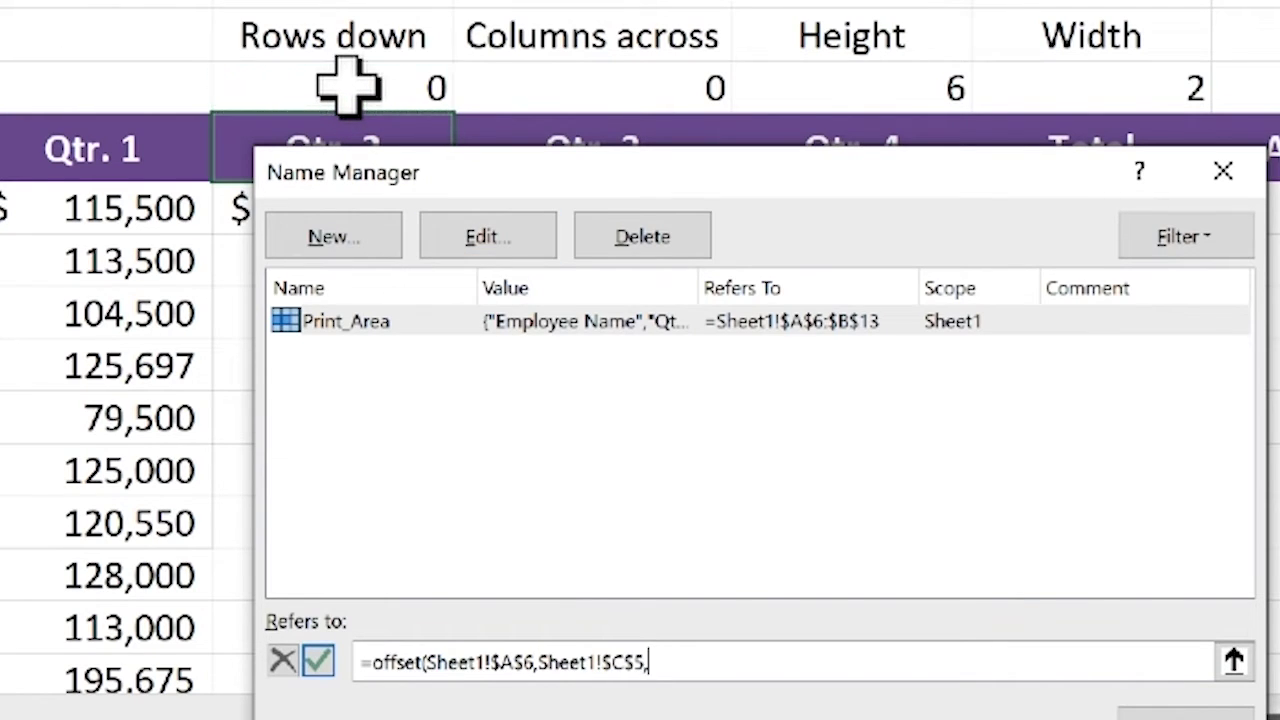
click(595, 82)
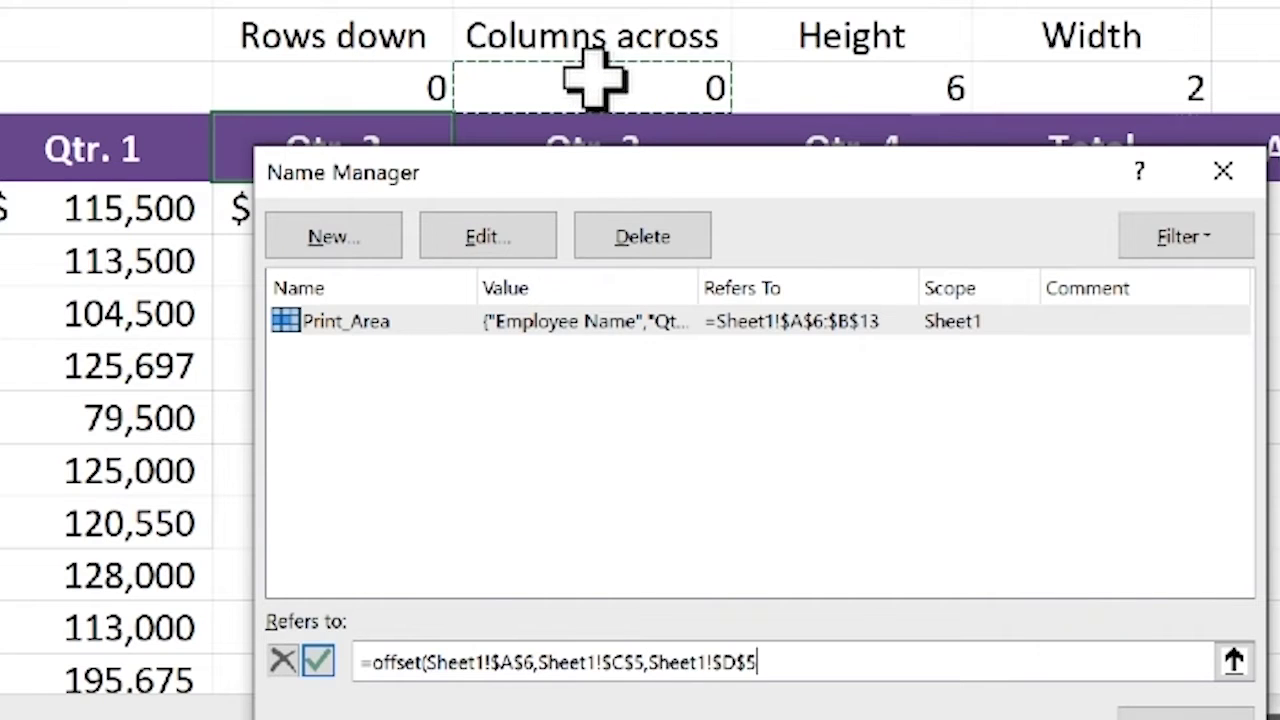
text(,)
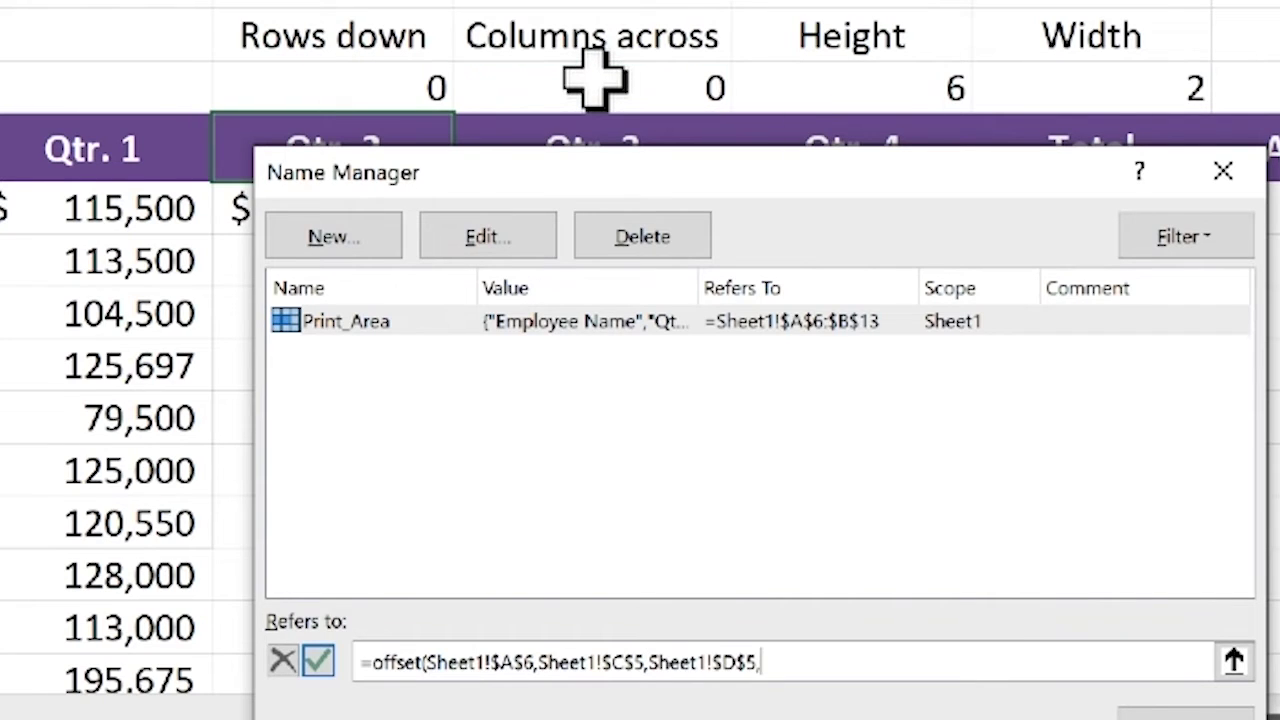
click(882, 80)
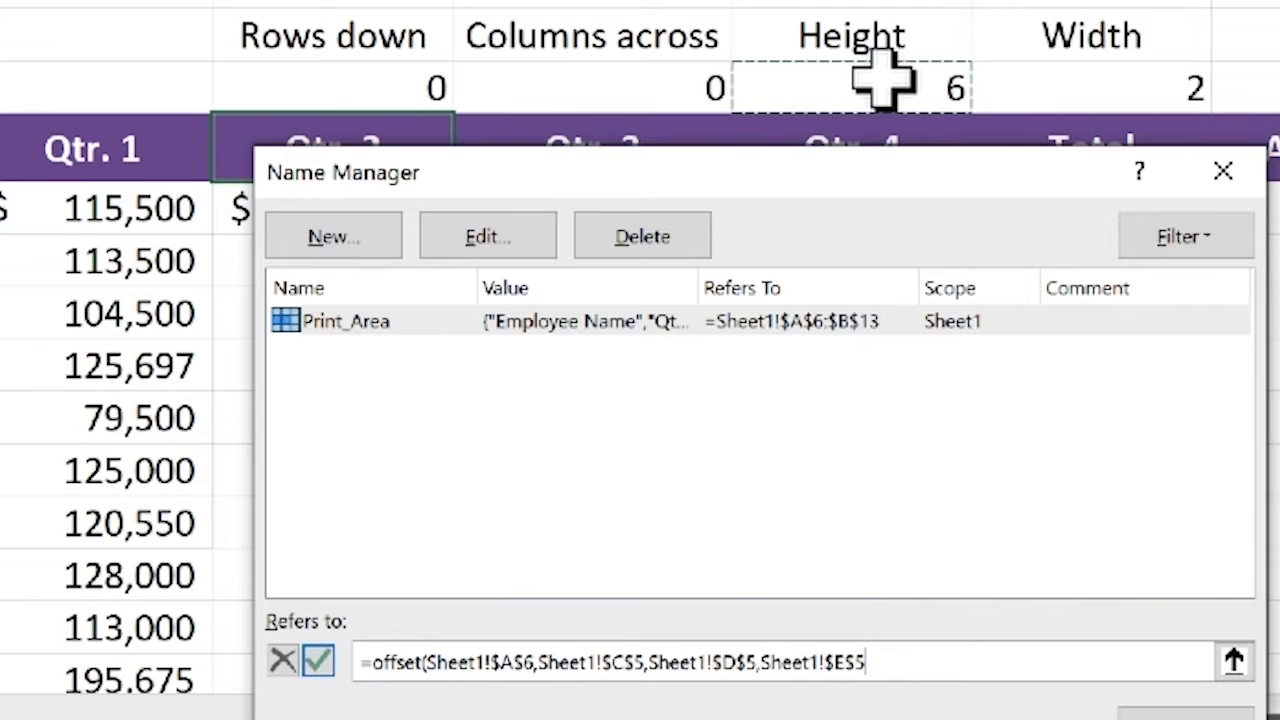
text(,)
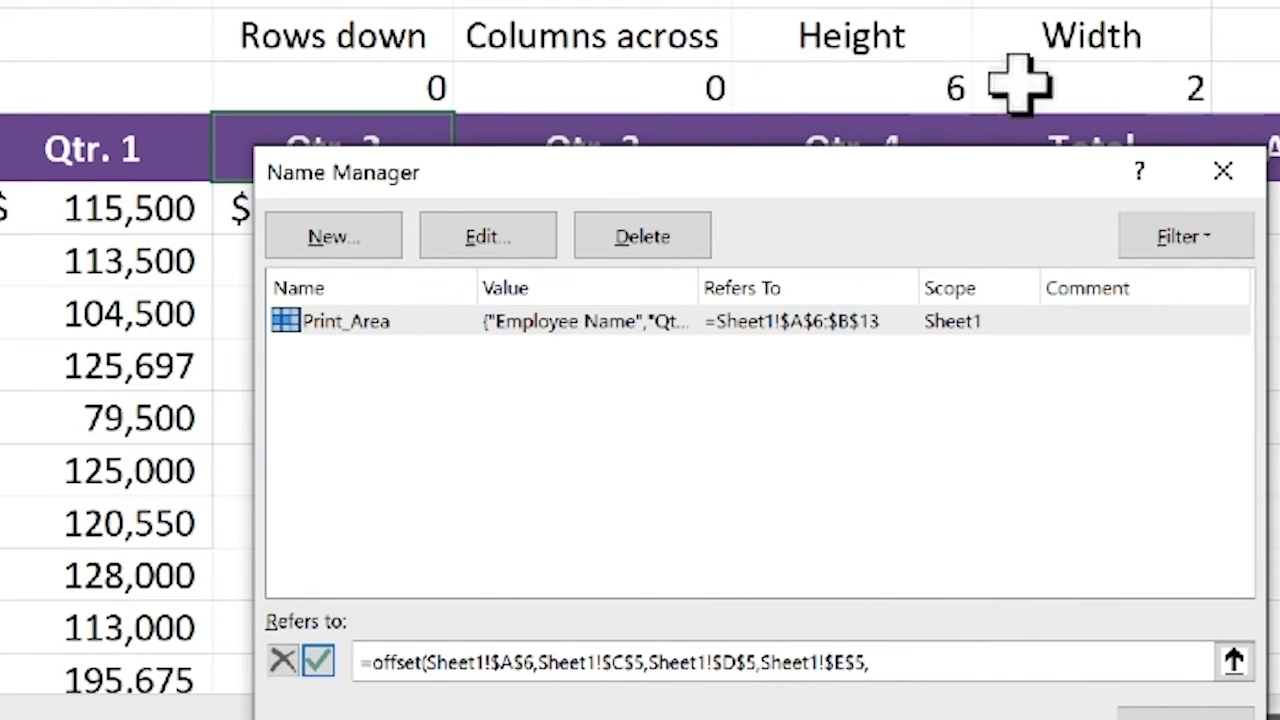
click(1114, 88)
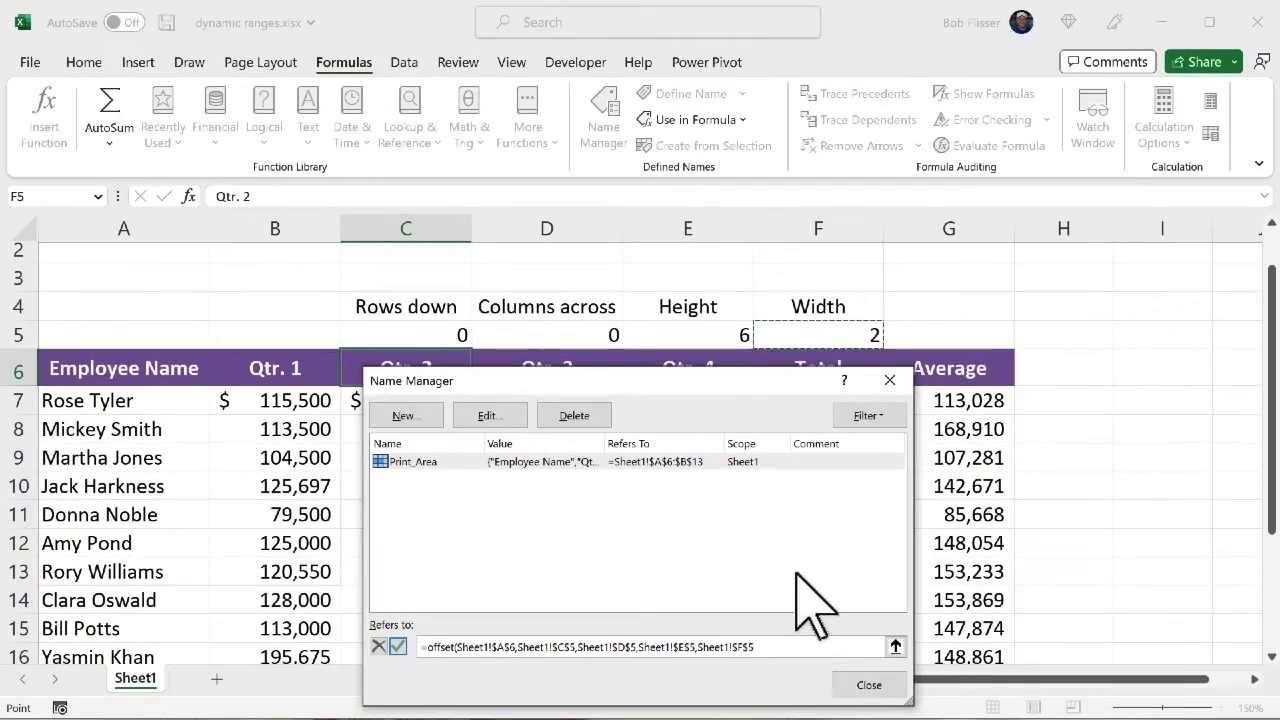
text())
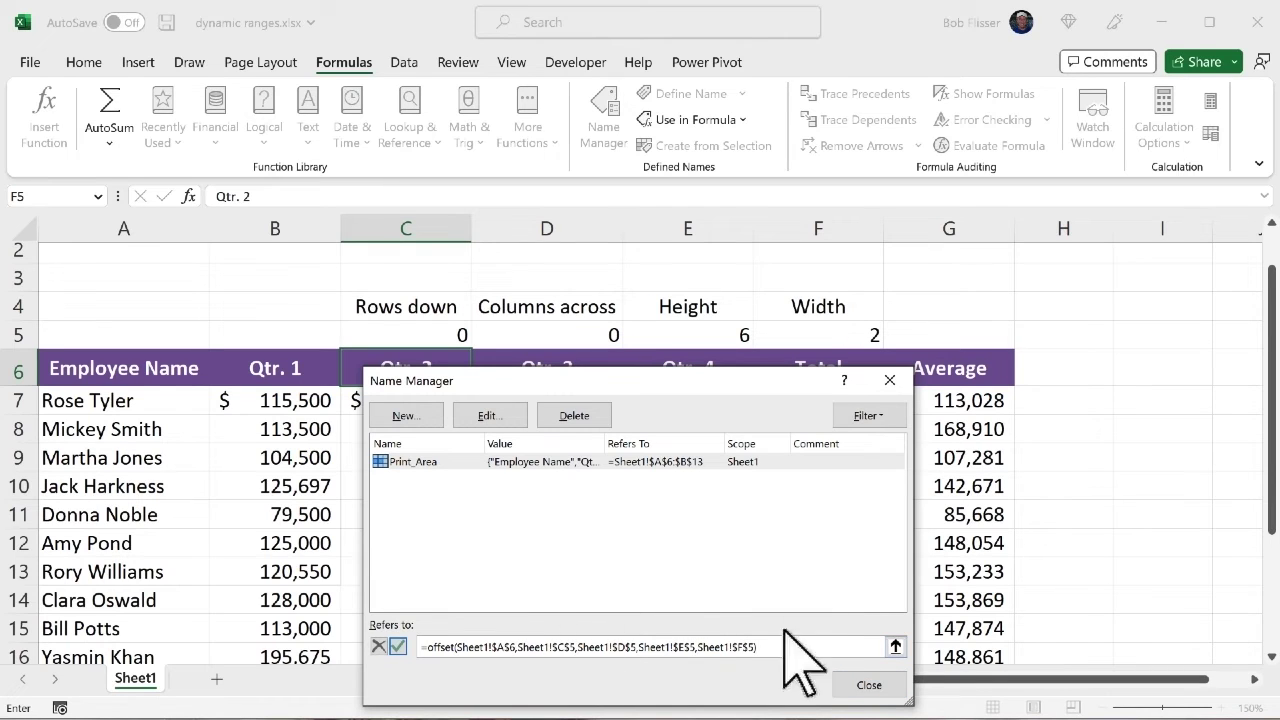
click(868, 685)
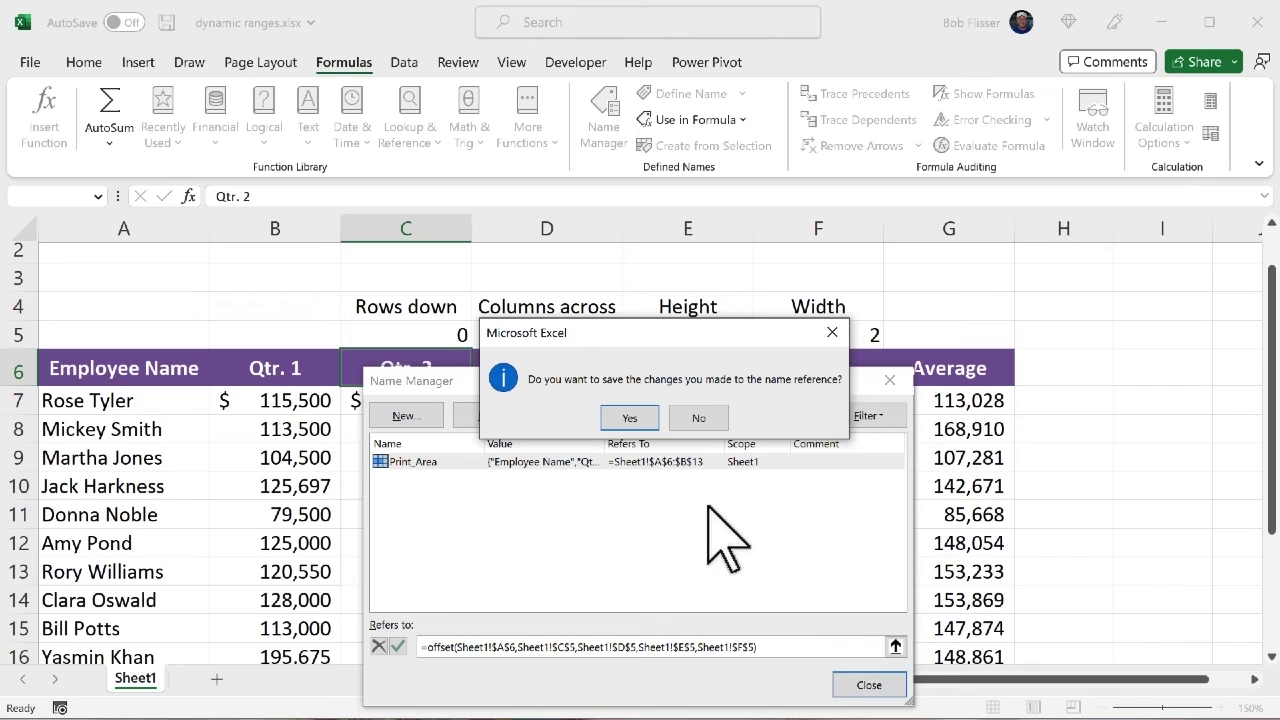
Step: Save the Print_Area change and confirm the preview shows Employee Name and Qtr. 1 for six rows
click(631, 418)
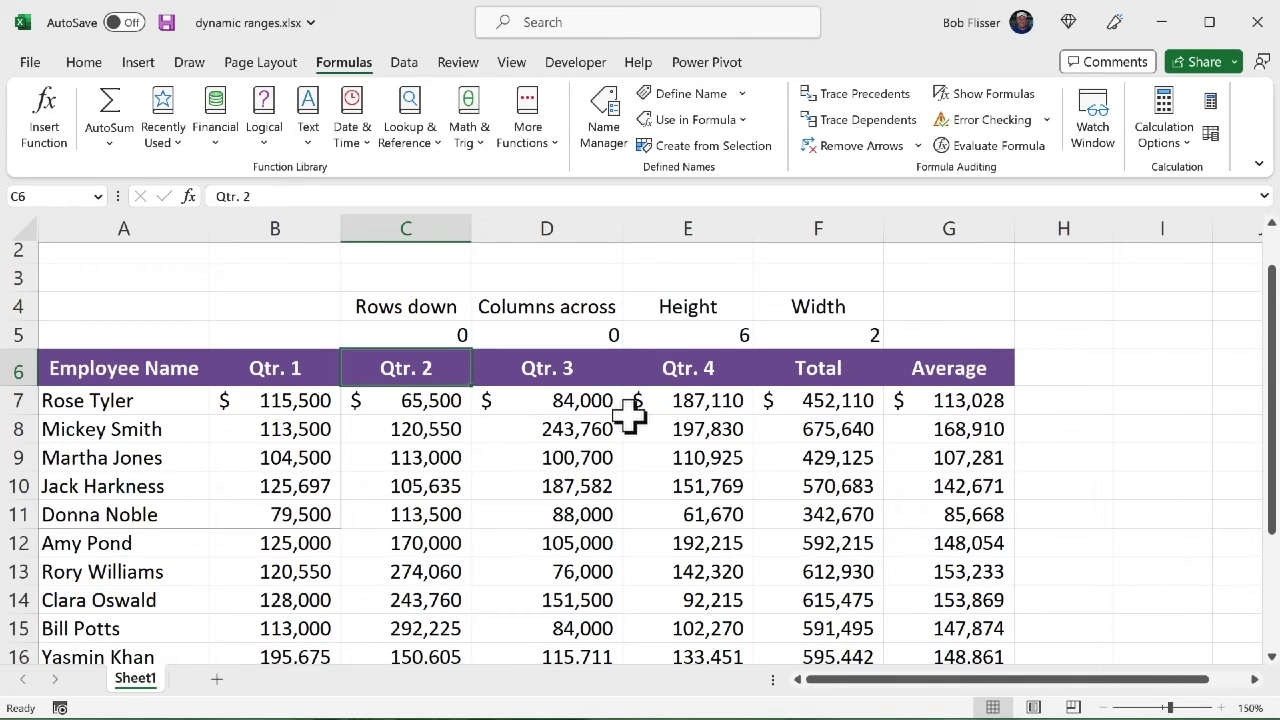
key(ctrl+p)
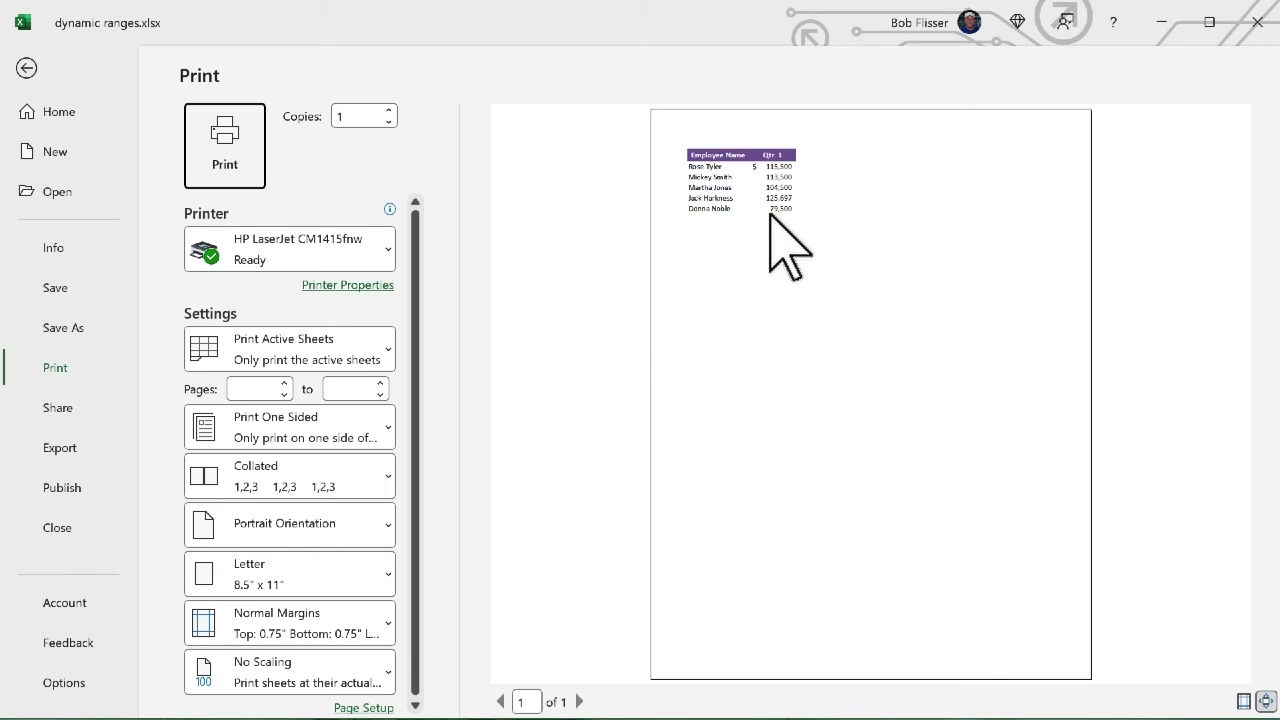
key(Escape)
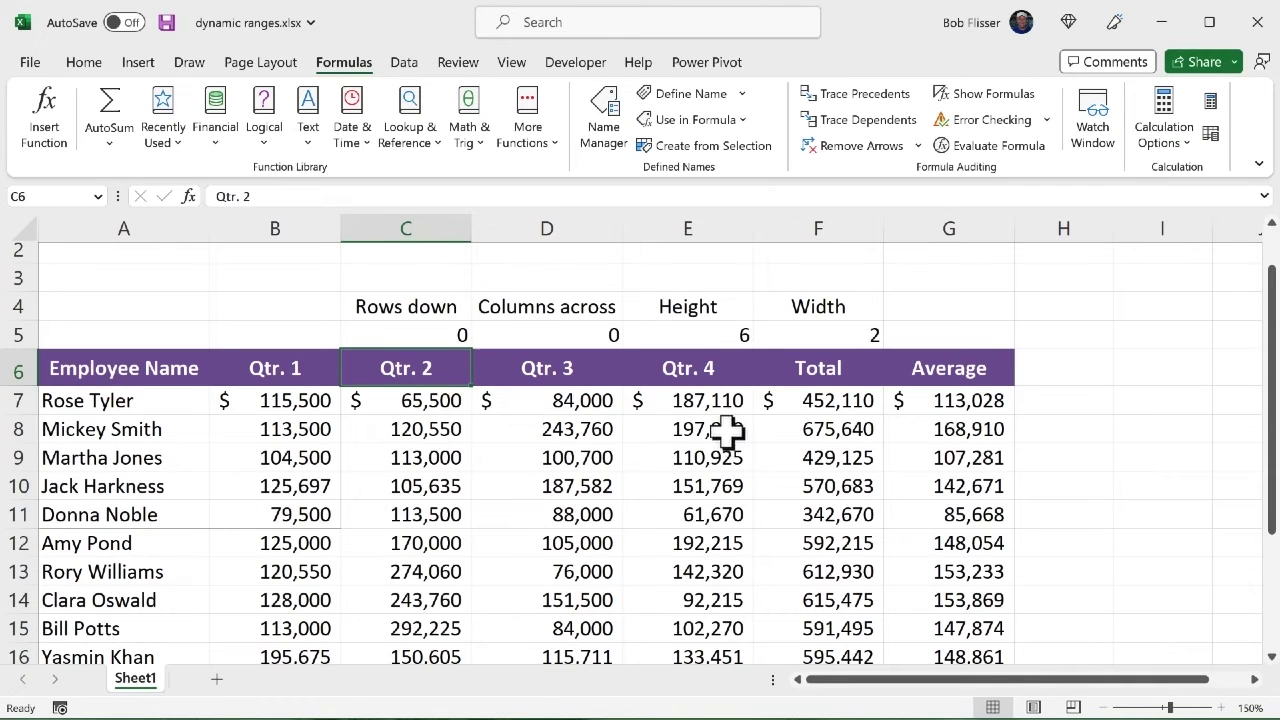
Step: Enter Height 8 in E5 and Width 4, then preview the print area: seven employees through Qtr. 3
click(710, 333)
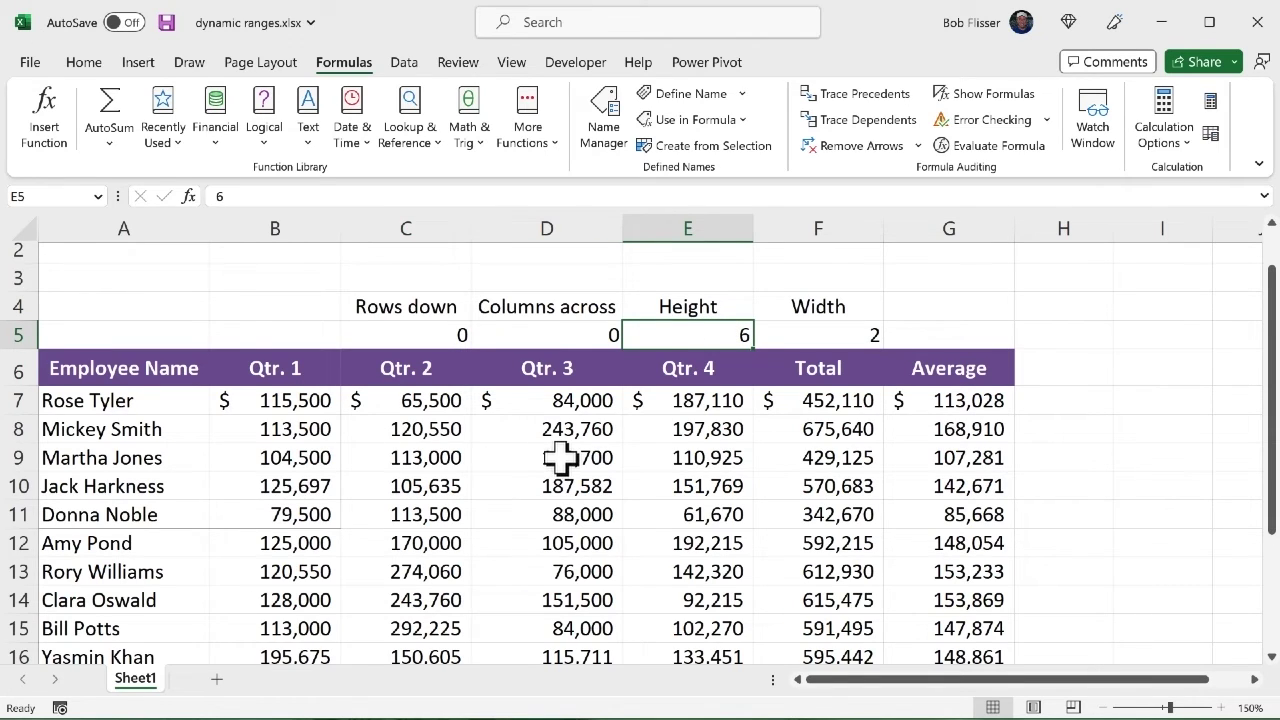
text(8)
key(Tab)
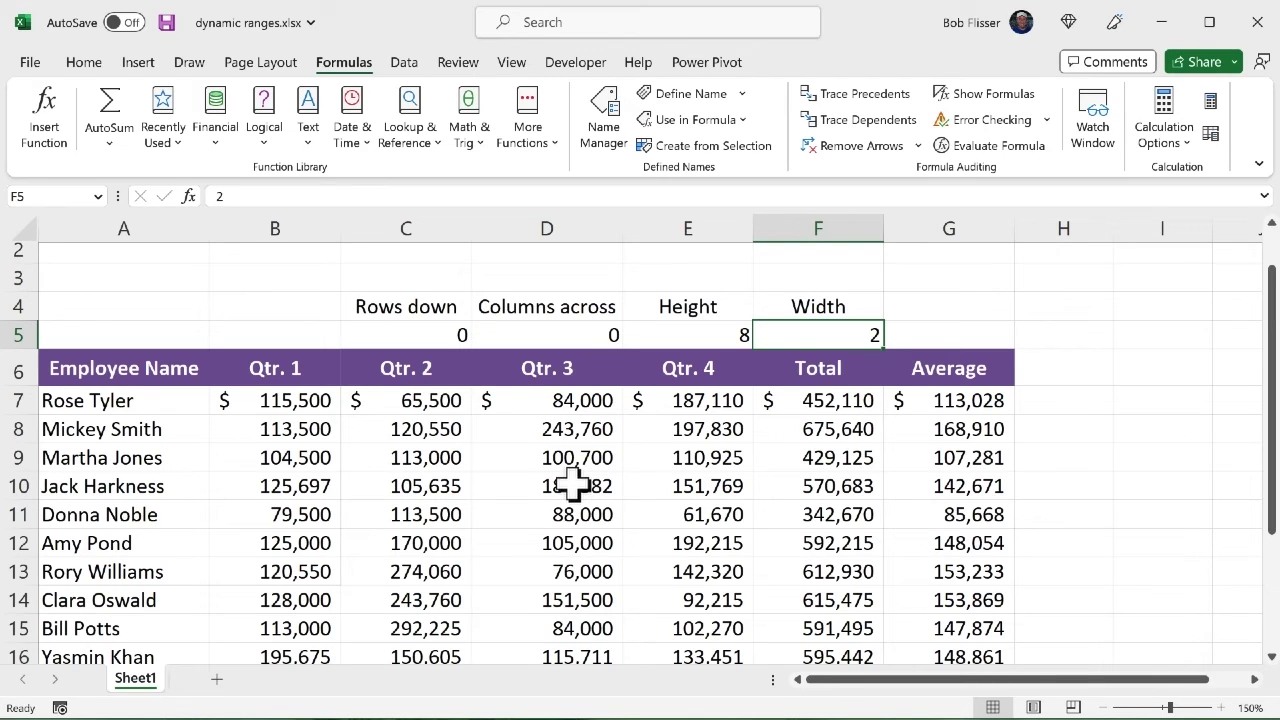
text(4)
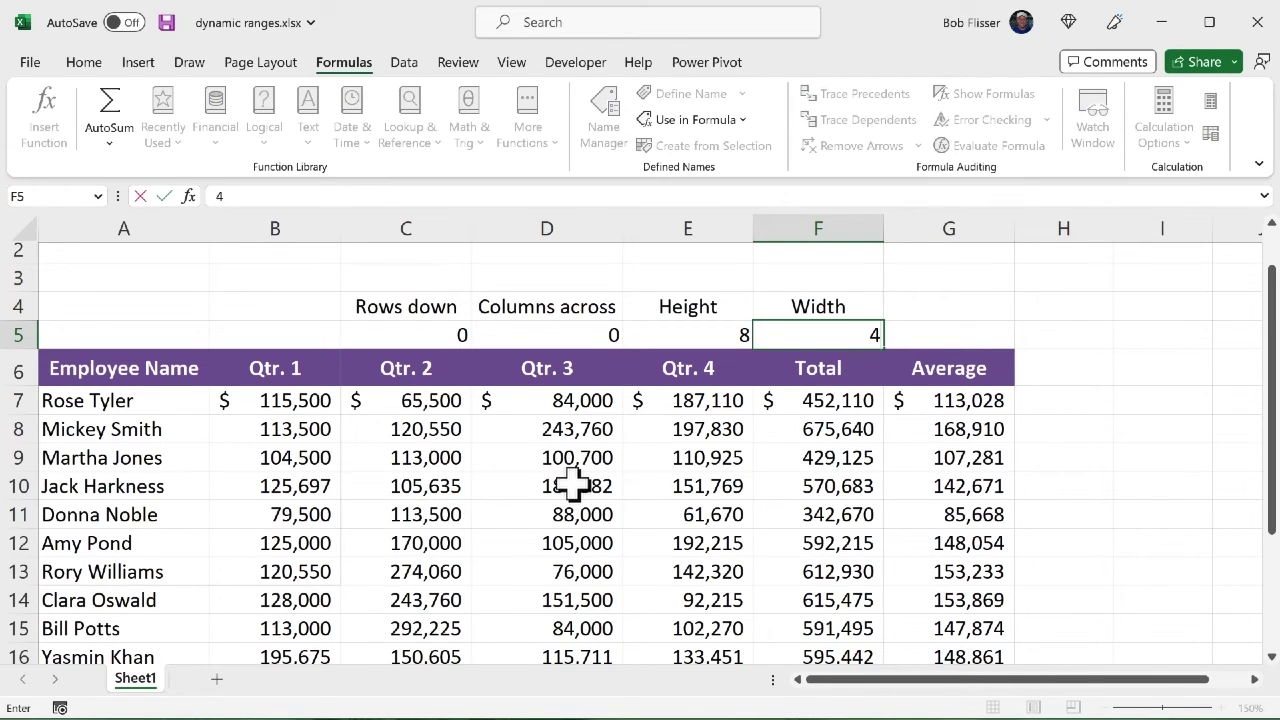
key(Return)
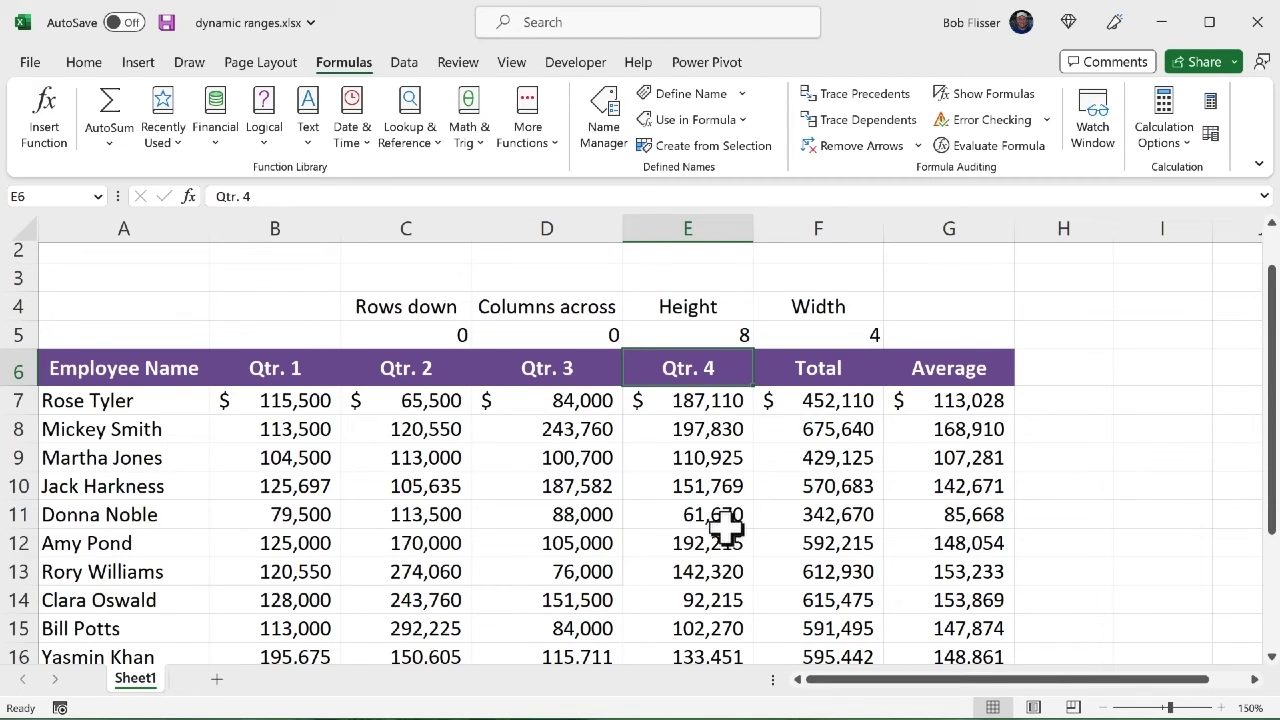
key(ctrl+p)
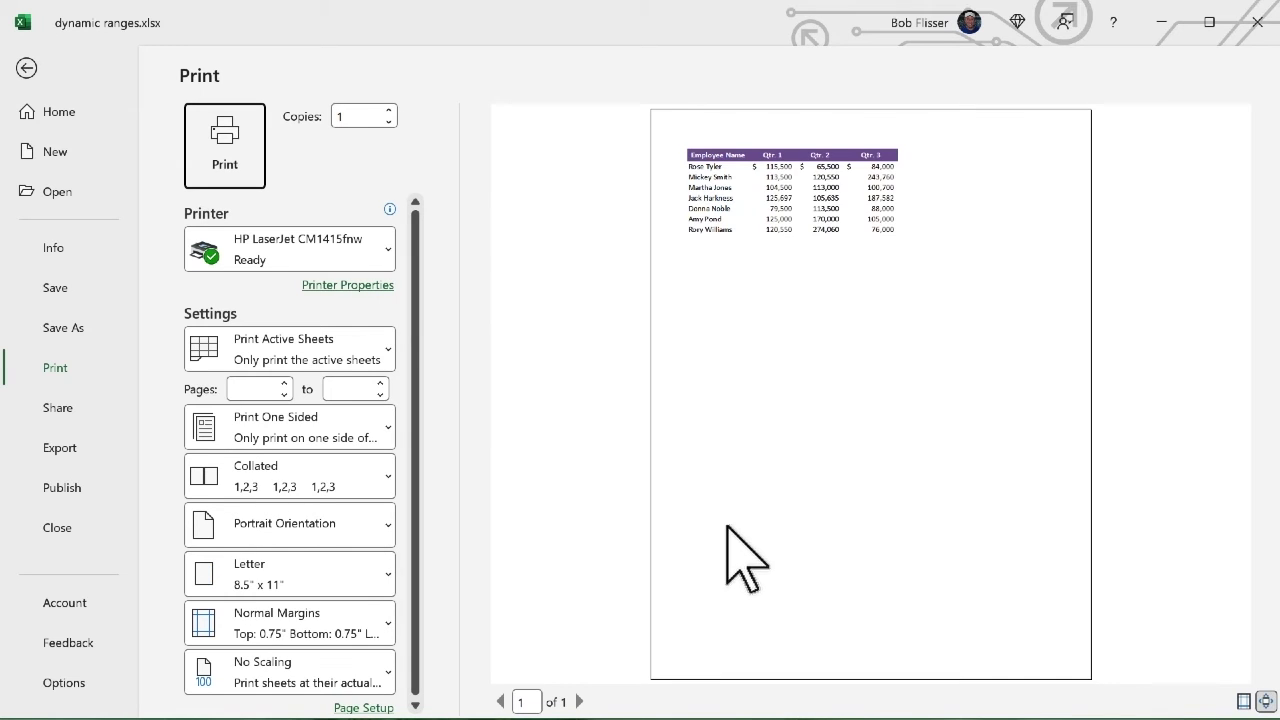
key(Escape)
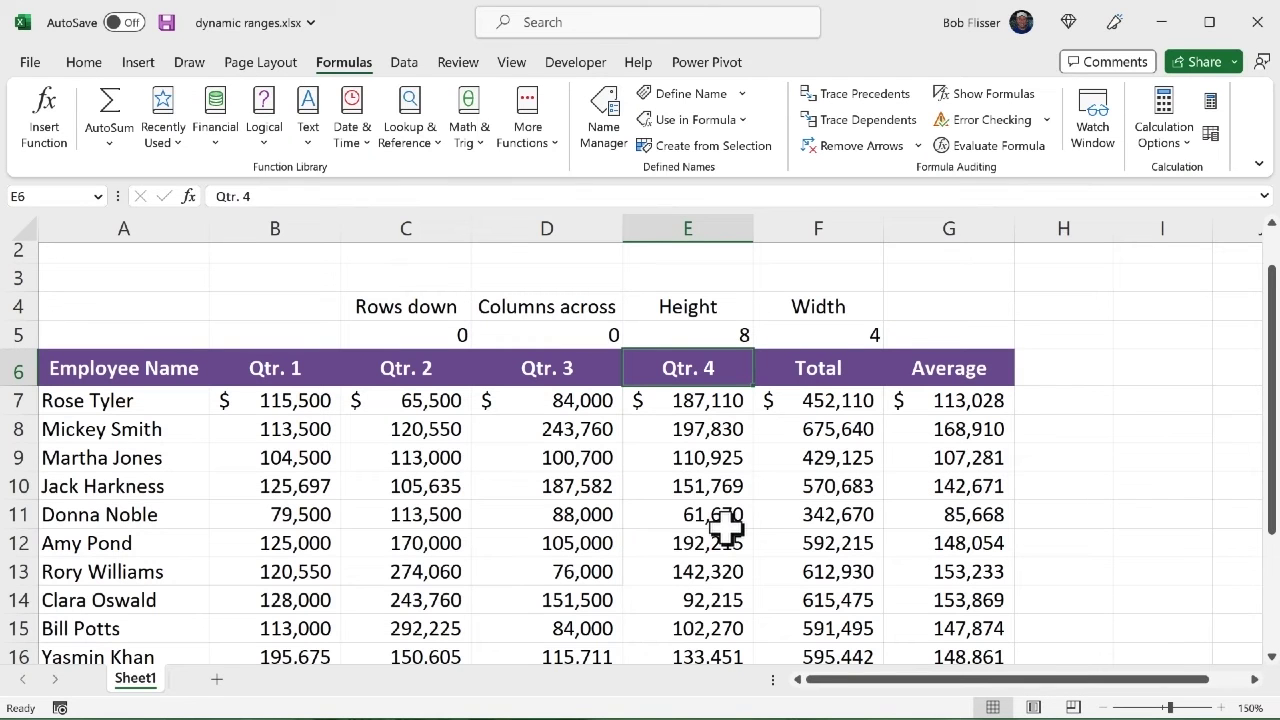
Step: Enter Height 10 in E5 and Width 5, then preview the print area: nine employees, all four quarters
click(709, 334)
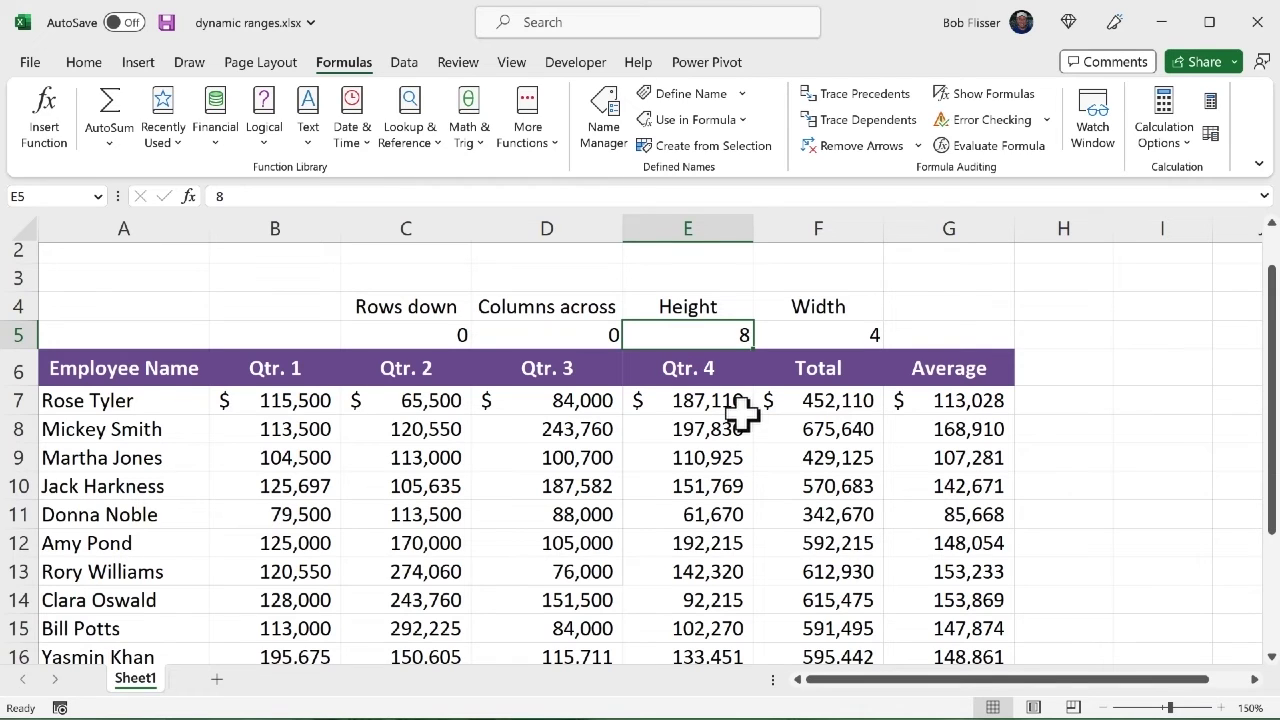
text(10)
key(Tab)
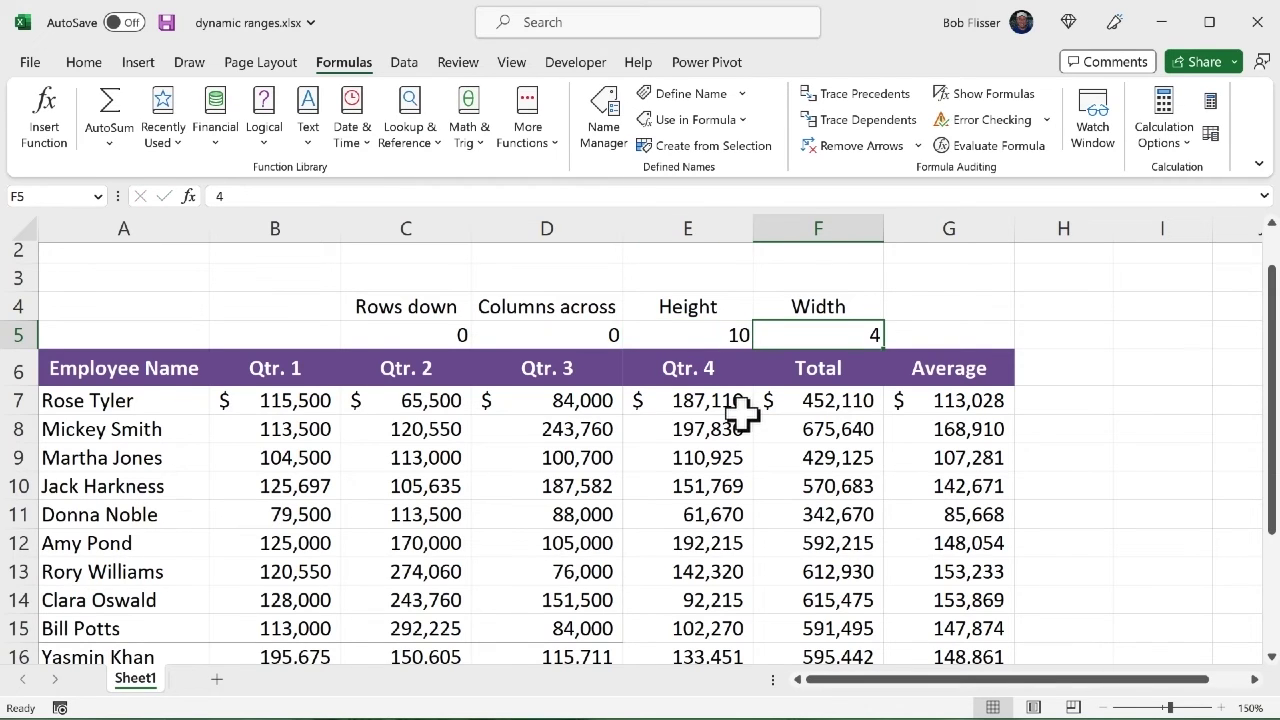
text(5)
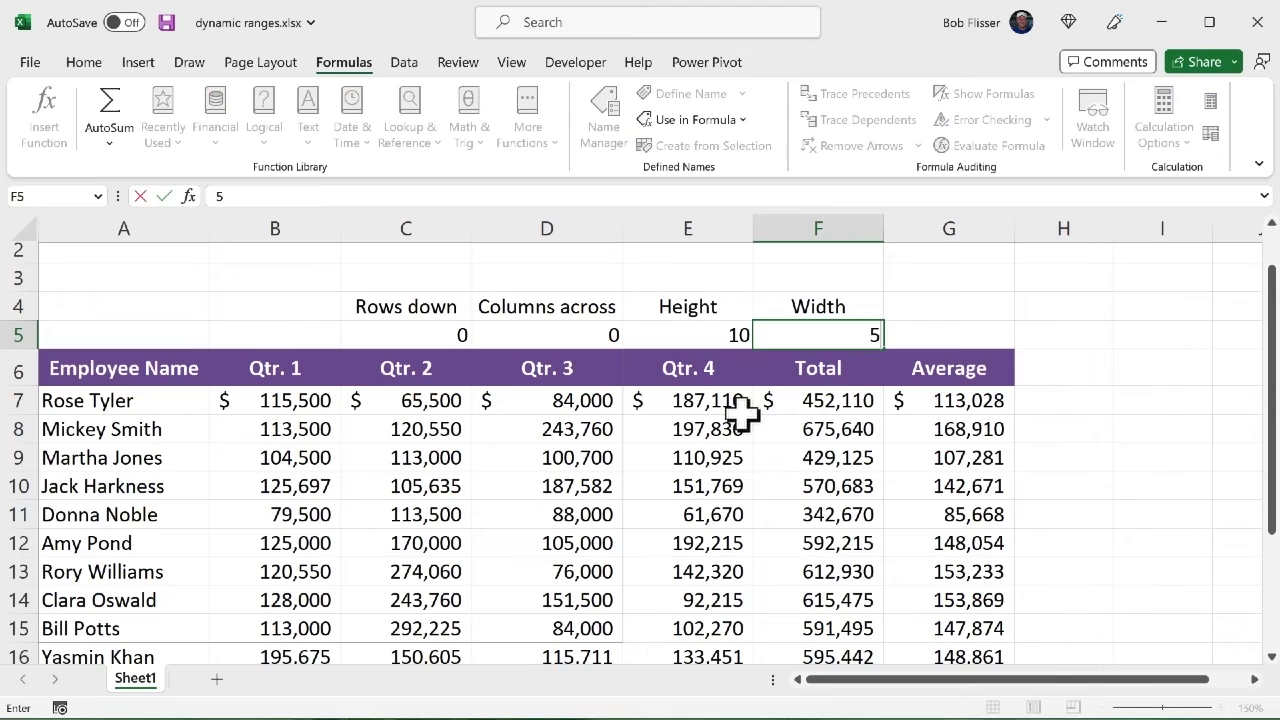
key(Return)
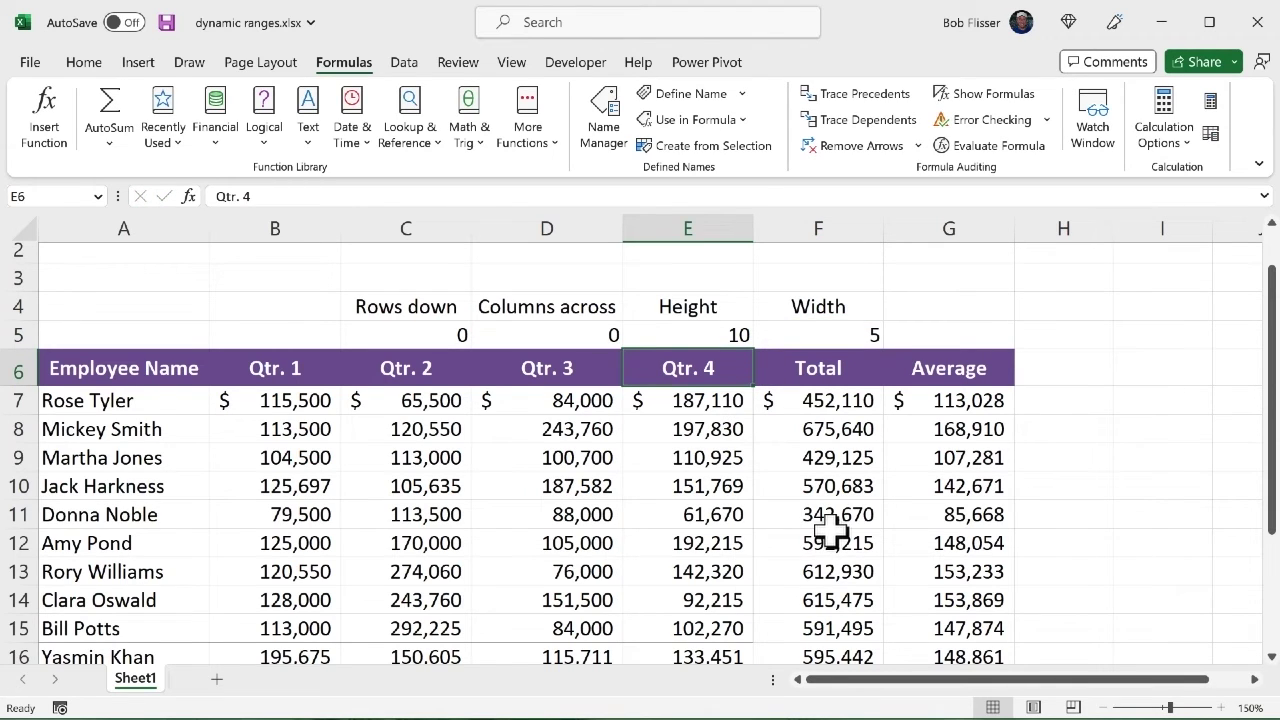
key(ctrl+p)
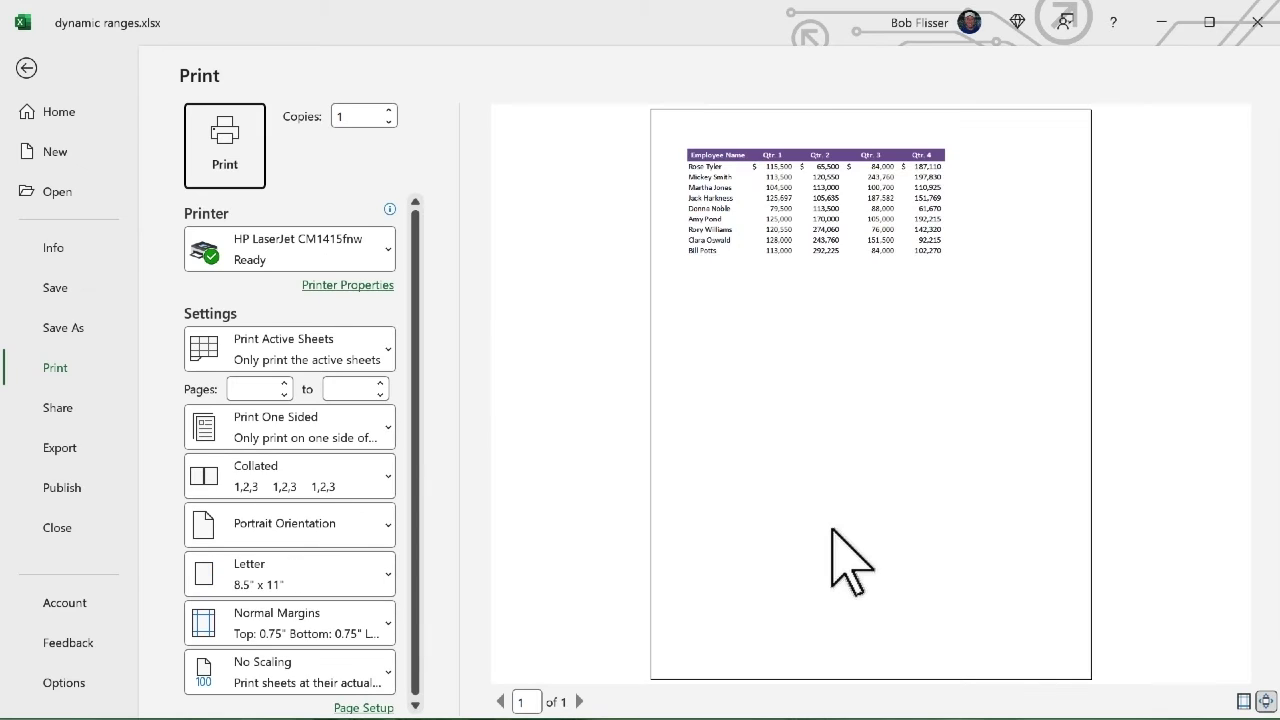
key(Escape)
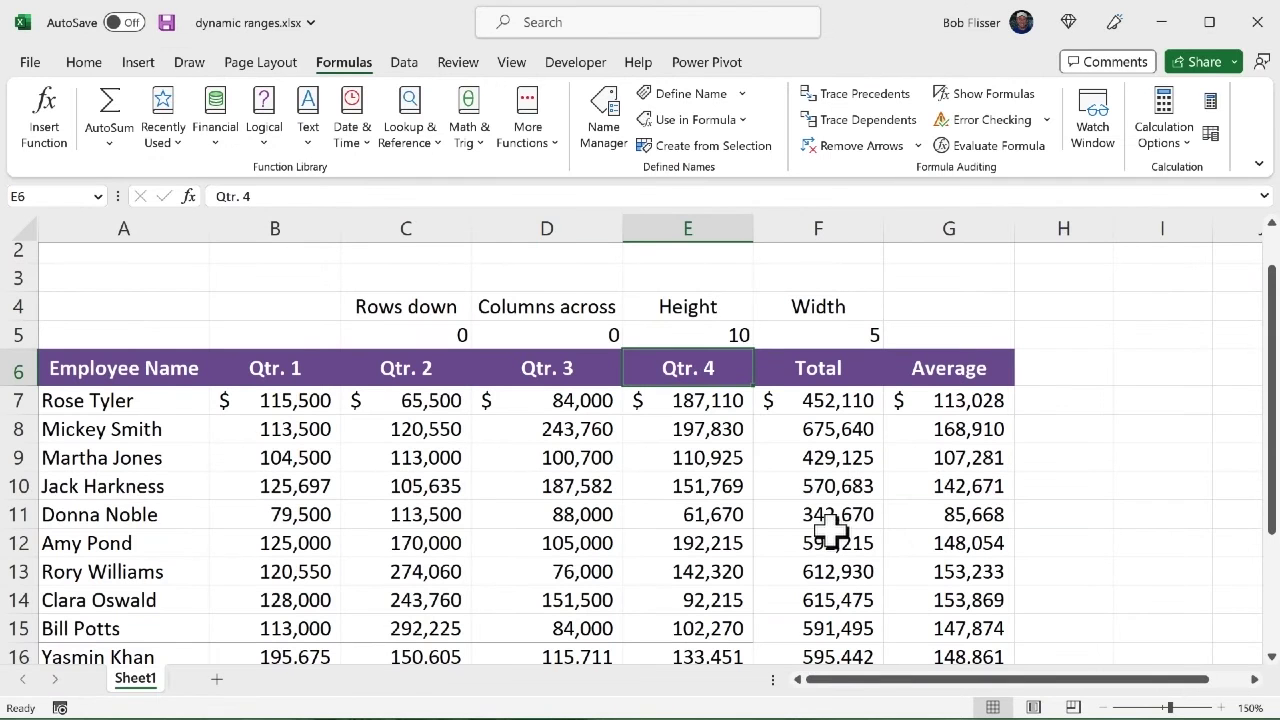